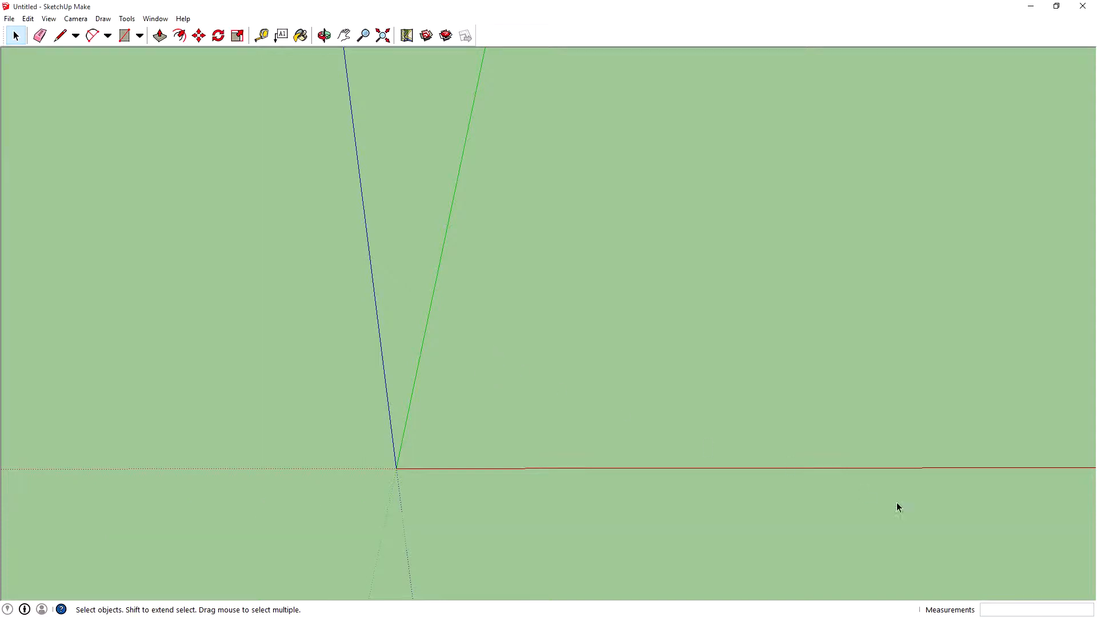
# Draw a rectangle on the ground starting at the origin and pull it up into a box about 1.58 m high.
pyautogui.click(124, 36)
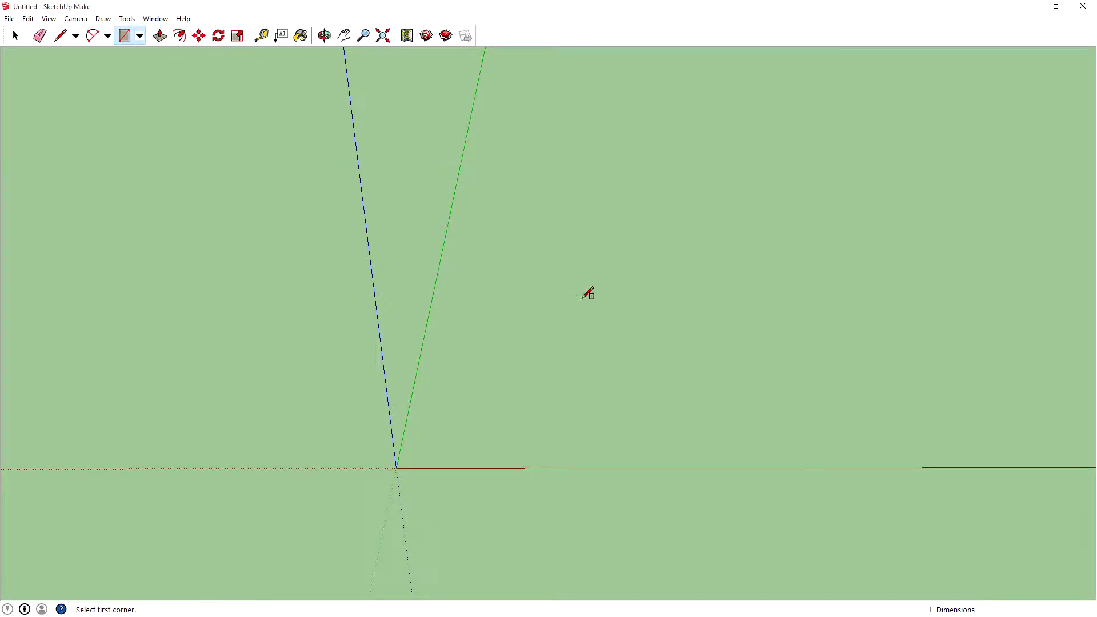
pyautogui.click(397, 467)
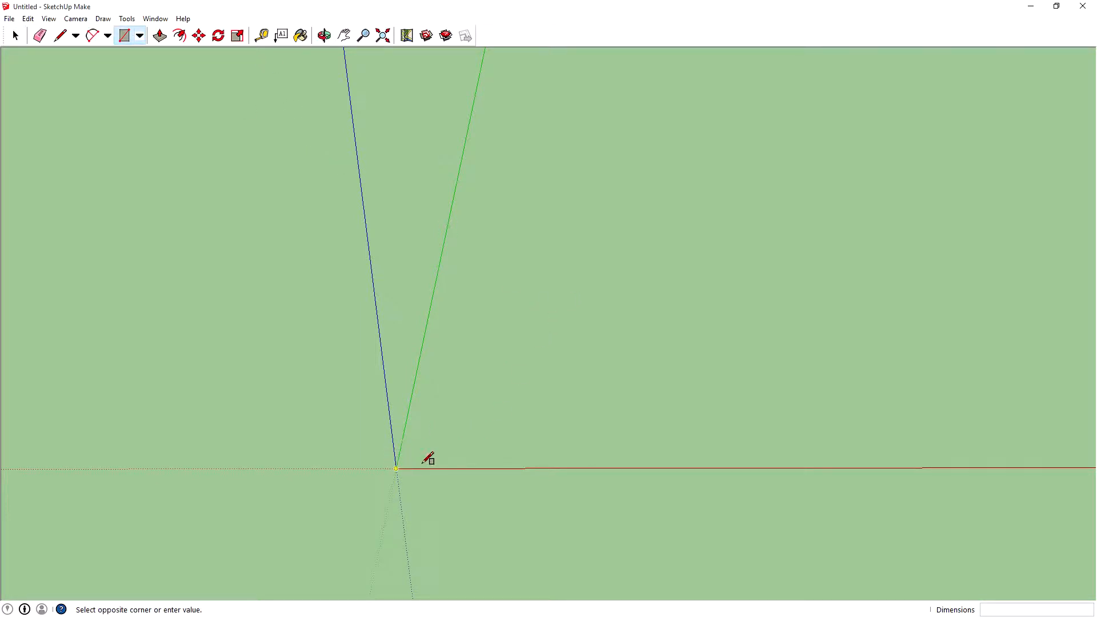
pyautogui.click(593, 325)
pyautogui.press('p')
pyautogui.moveTo(433, 362); pyautogui.dragTo(437, 267)
pyautogui.moveTo(669, 313); pyautogui.dragTo(405, 249, button='middle')
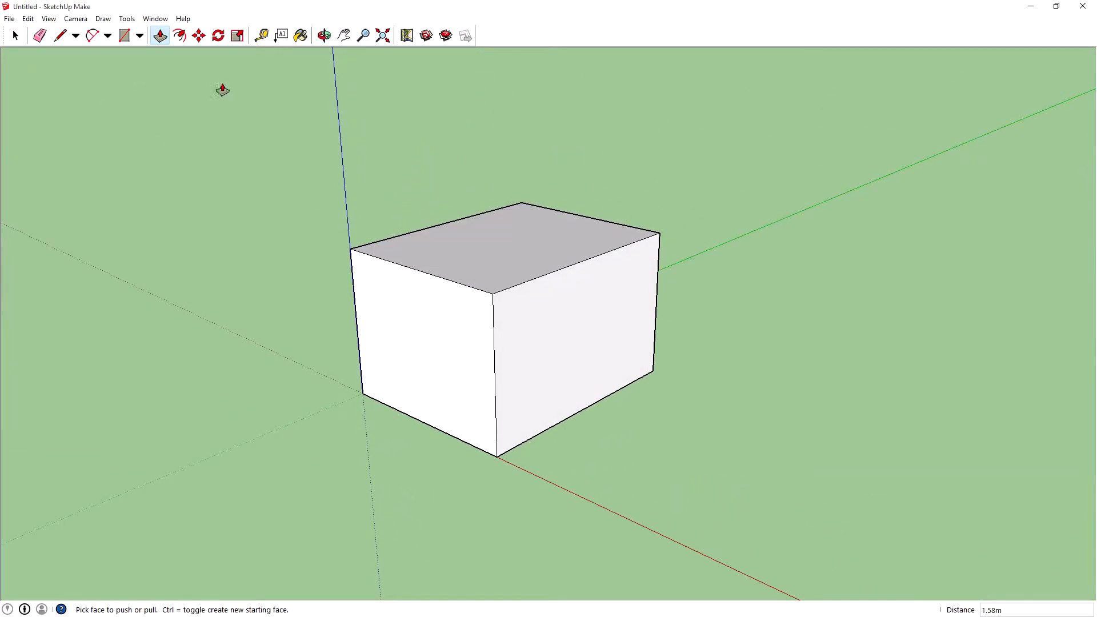
pyautogui.moveTo(363, 177); pyautogui.dragTo(413, 211, button='middle')
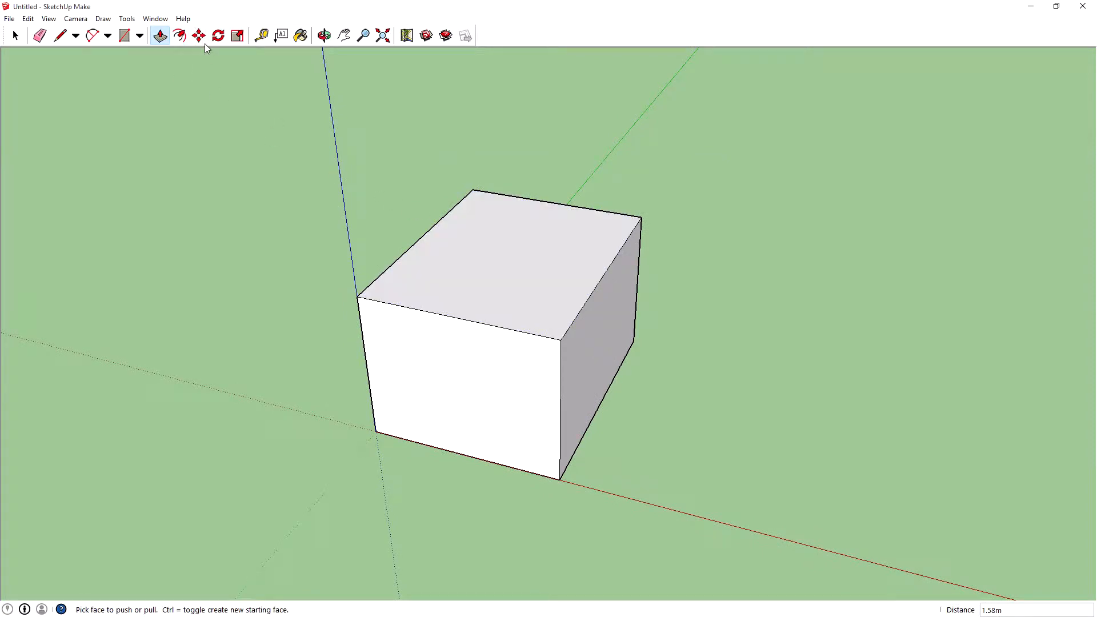
# Select the whole box and move it about 3.41 m along the green axis.
pyautogui.press('space')
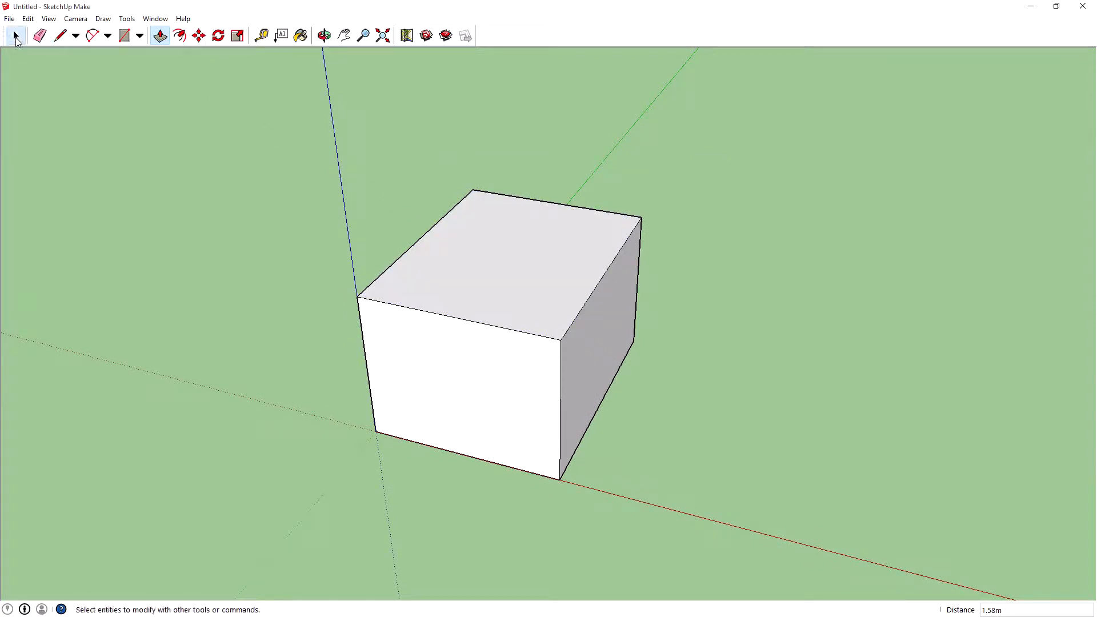
pyautogui.tripleClick(497, 303)
pyautogui.click(199, 36)
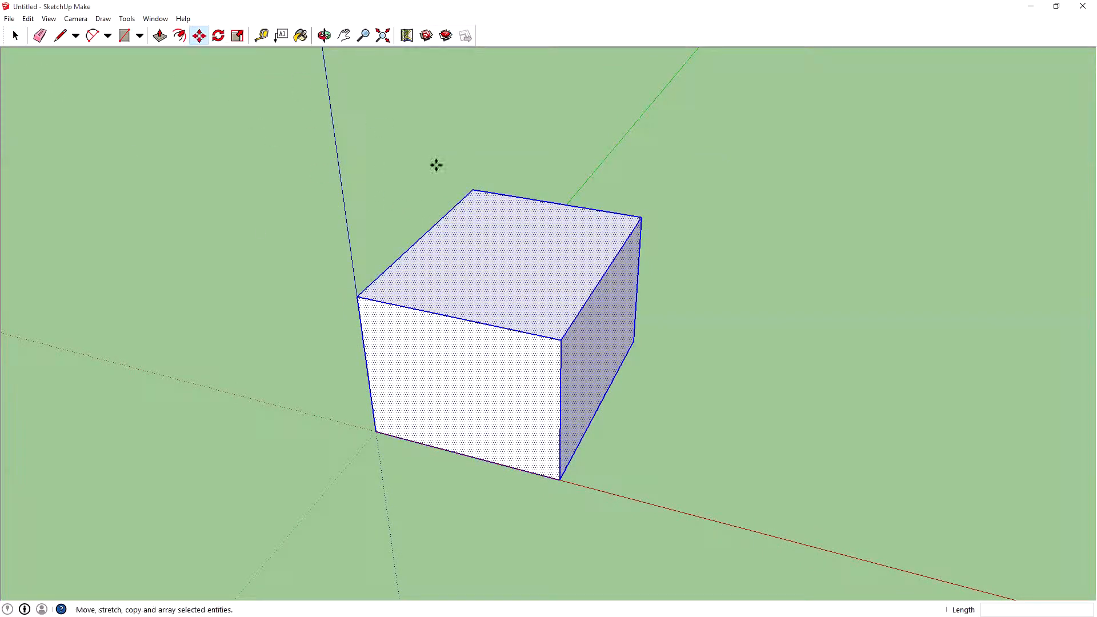
pyautogui.moveTo(429, 321); pyautogui.dragTo(426, 364, button='middle')
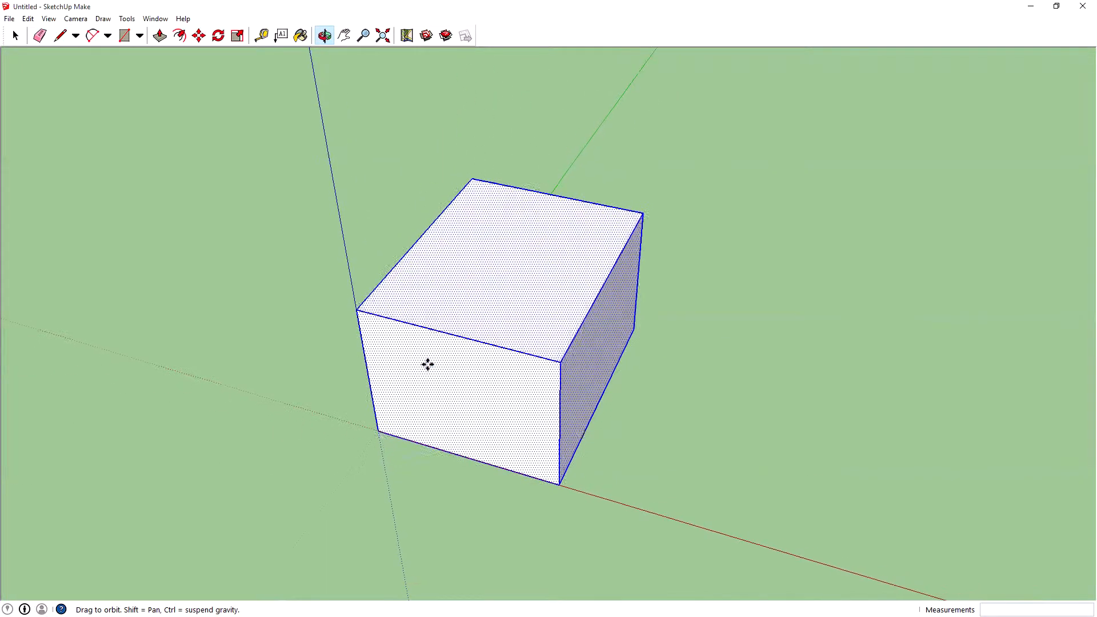
pyautogui.click(483, 388)
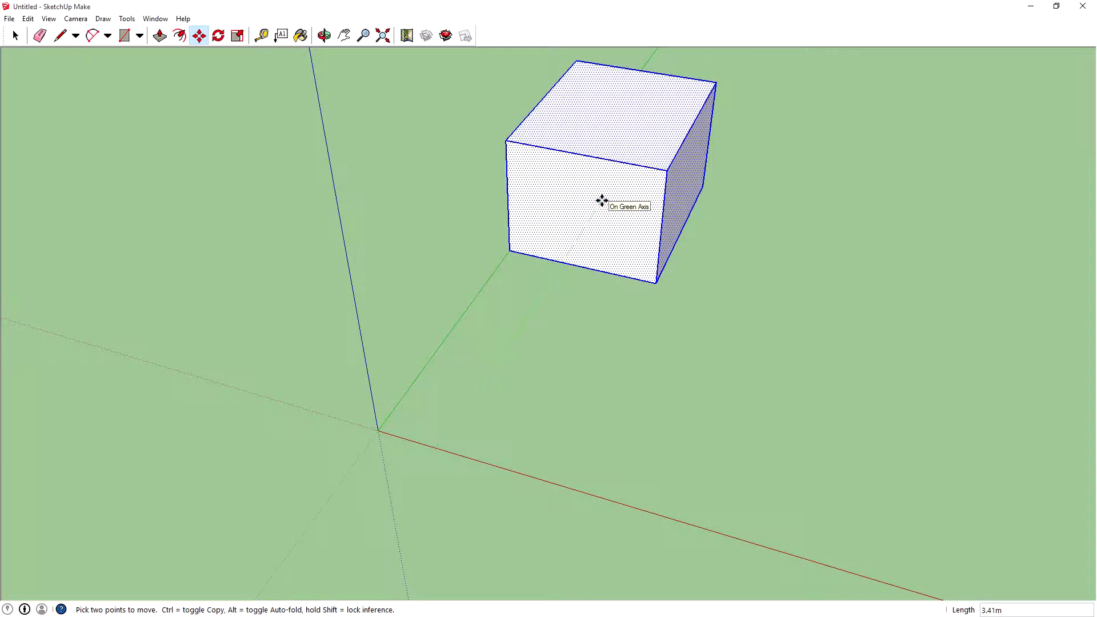
pyautogui.click(601, 201)
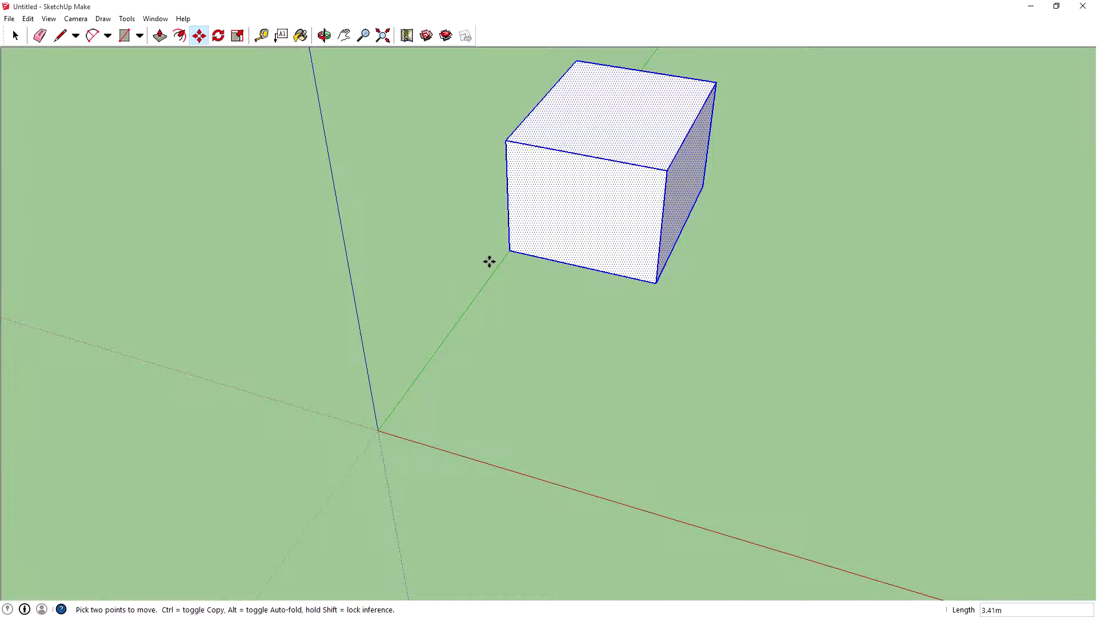
# Move the box back to the origin area and raise it about 0.64 m along the blue axis.
pyautogui.click(587, 228)
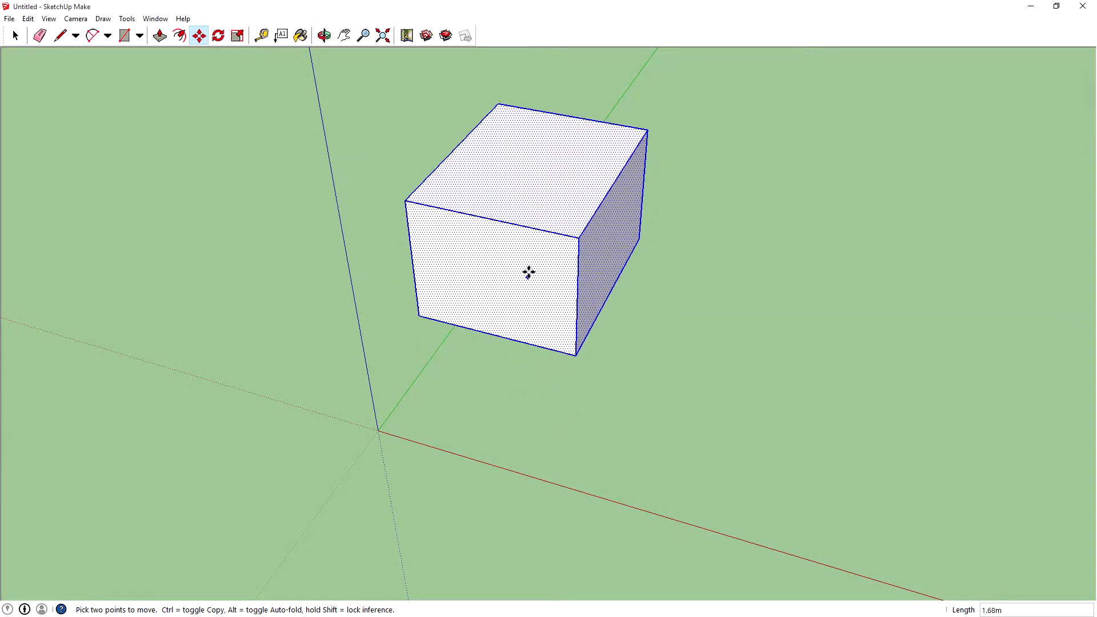
pyautogui.click(490, 392)
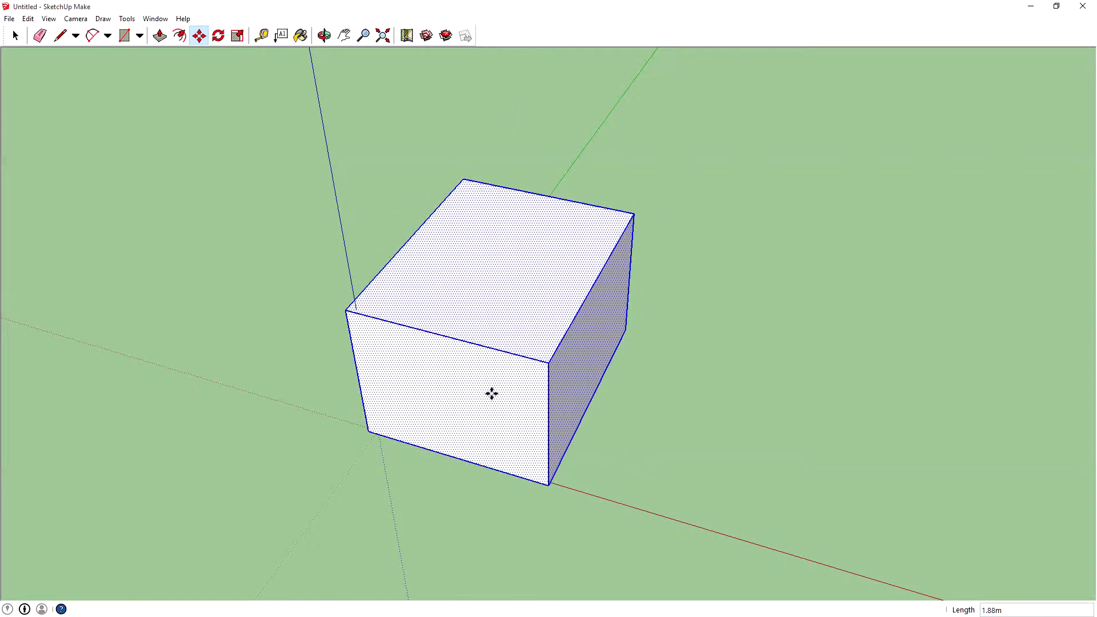
pyautogui.click(361, 298)
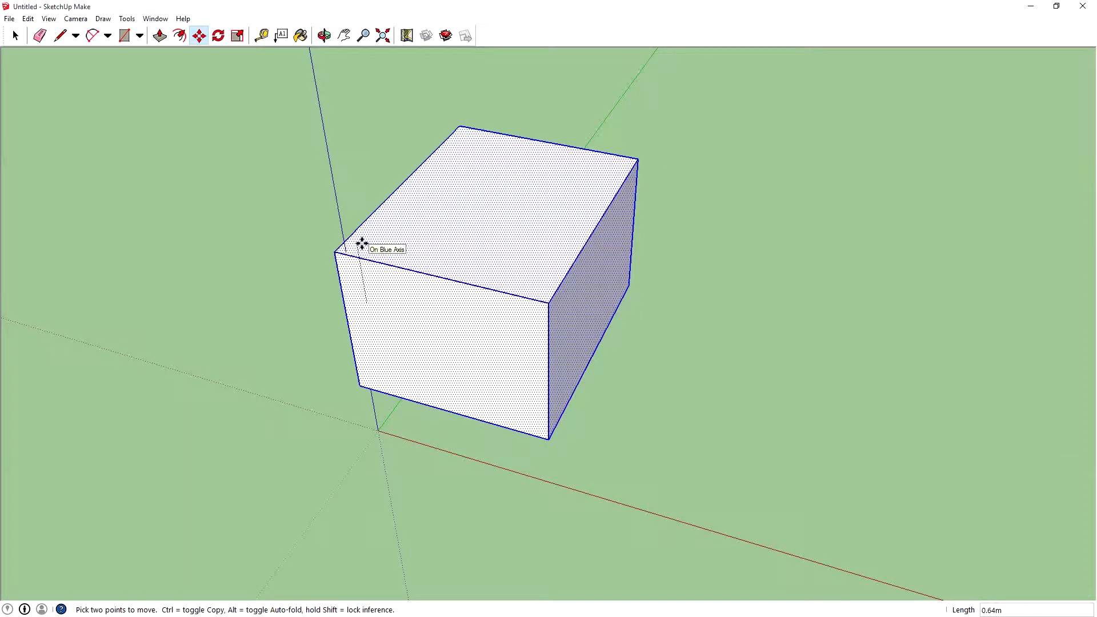
pyautogui.click(362, 244)
# Move the box freely off the axes and set it back on the ground close to the origin.
pyautogui.click(383, 321)
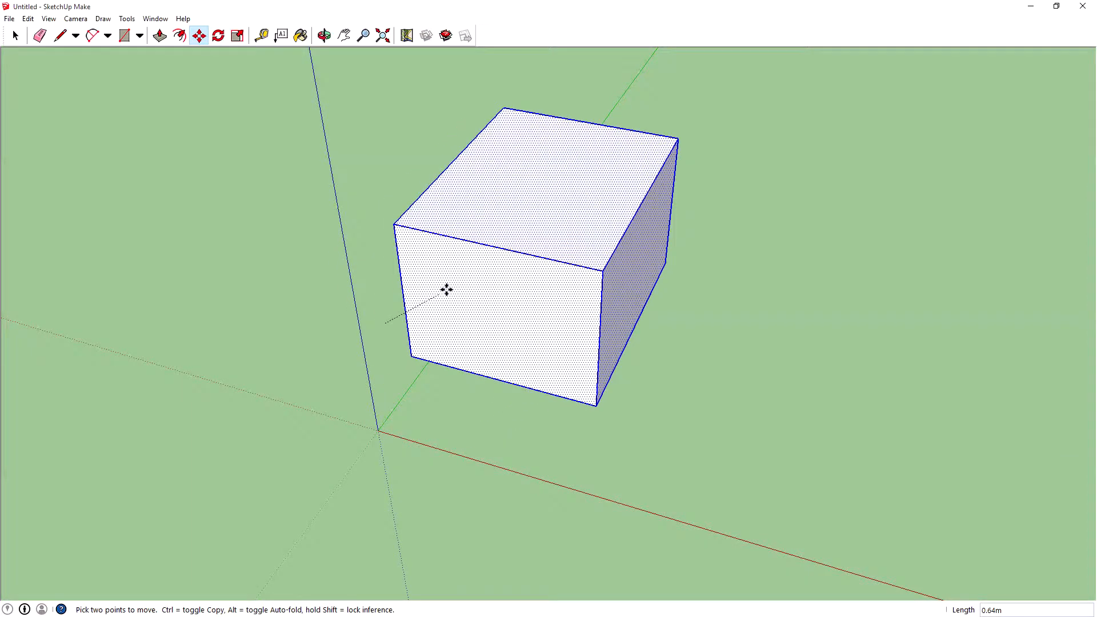
pyautogui.click(735, 358)
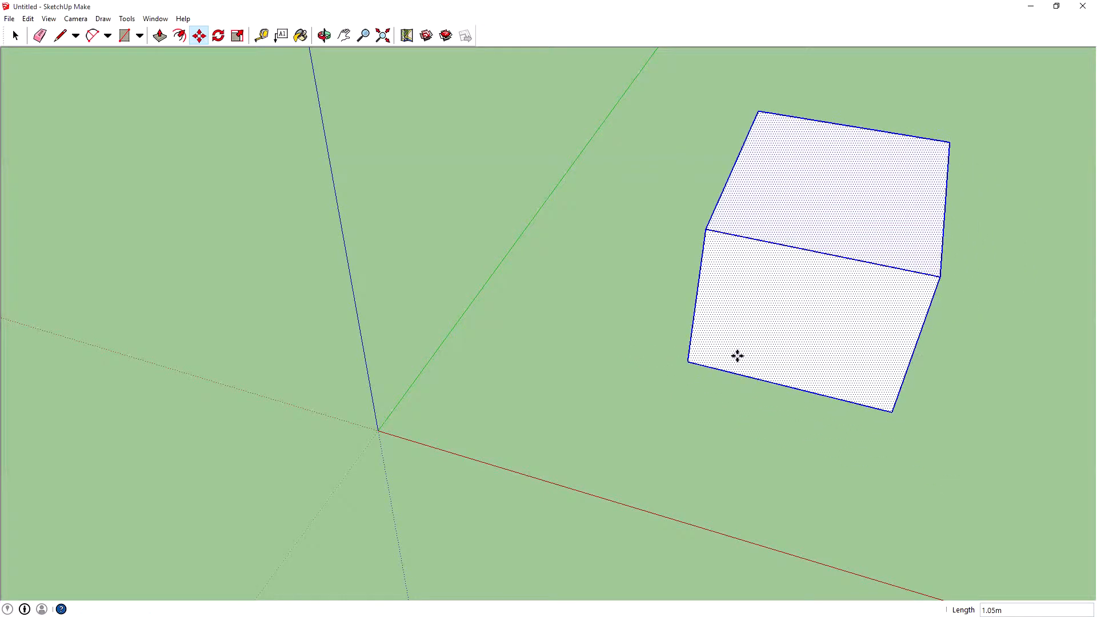
pyautogui.click(764, 321)
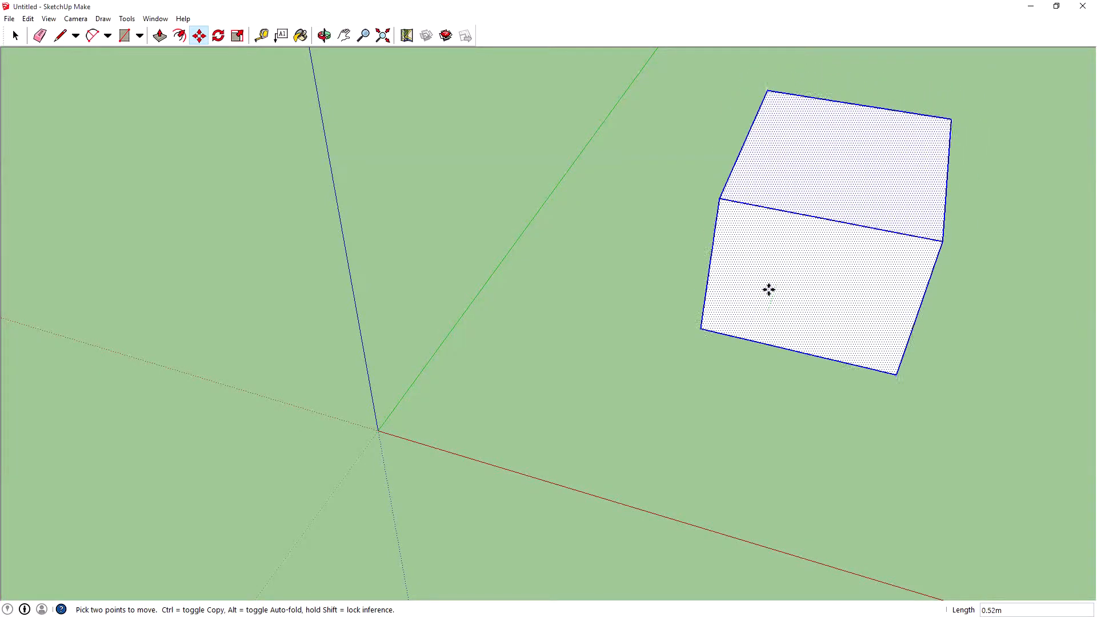
pyautogui.moveTo(460, 421); pyautogui.dragTo(568, 247, button='middle')
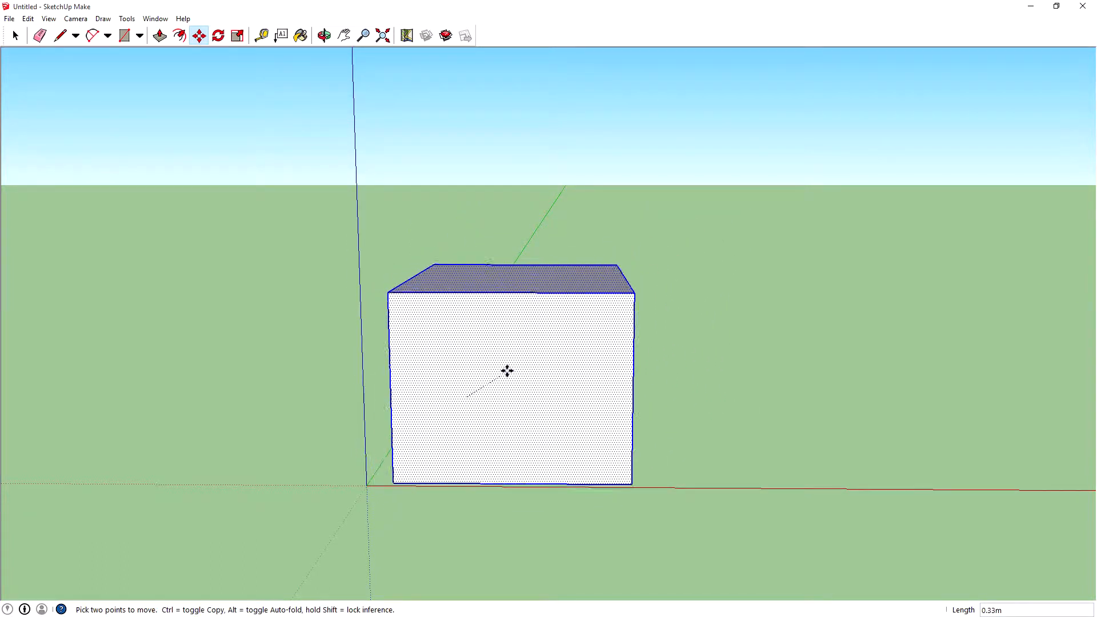
pyautogui.press('o')
pyautogui.moveTo(733, 284); pyautogui.dragTo(379, 475)
pyautogui.scroll(-5, 487, 396)
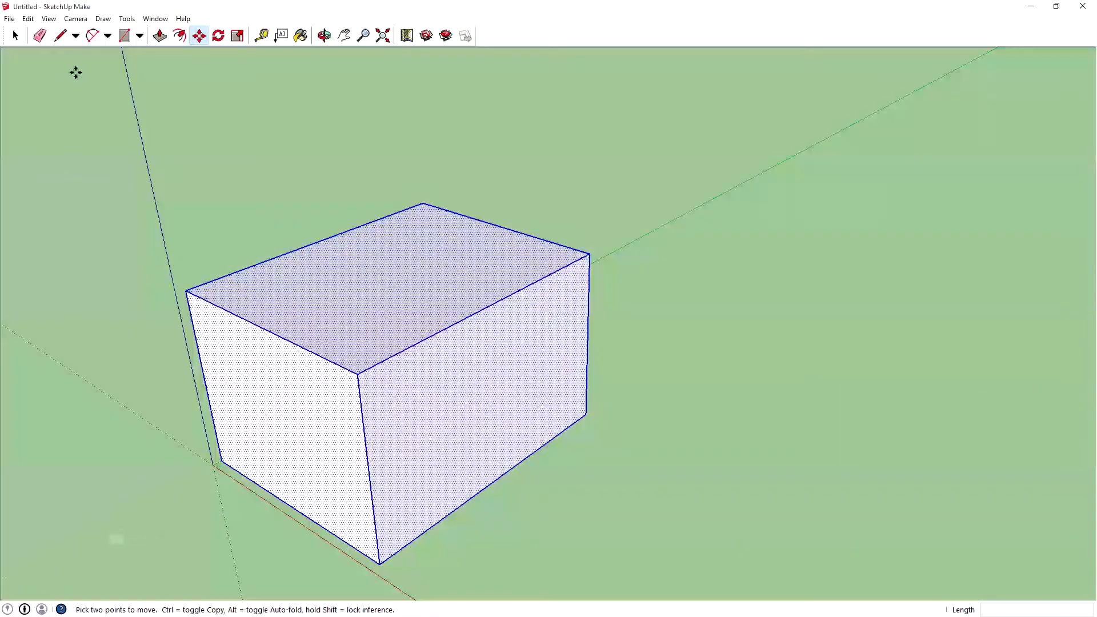
# Draw a line about 2.07 m long between two edges of the box's top face and a 0.69 m line branching from it.
pyautogui.click(60, 35)
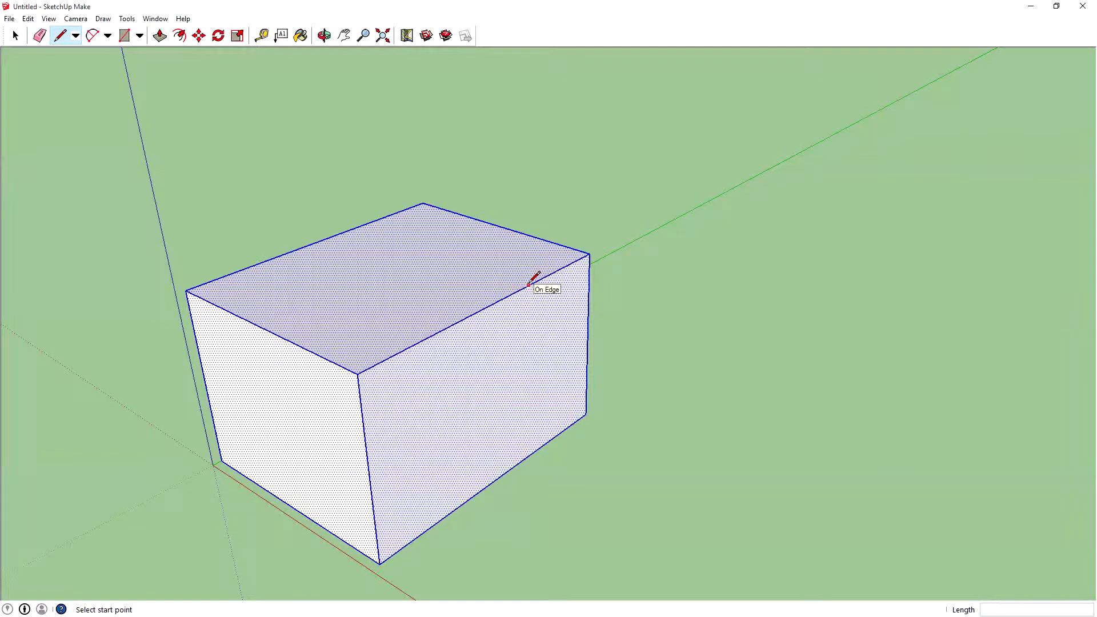
pyautogui.click(420, 341)
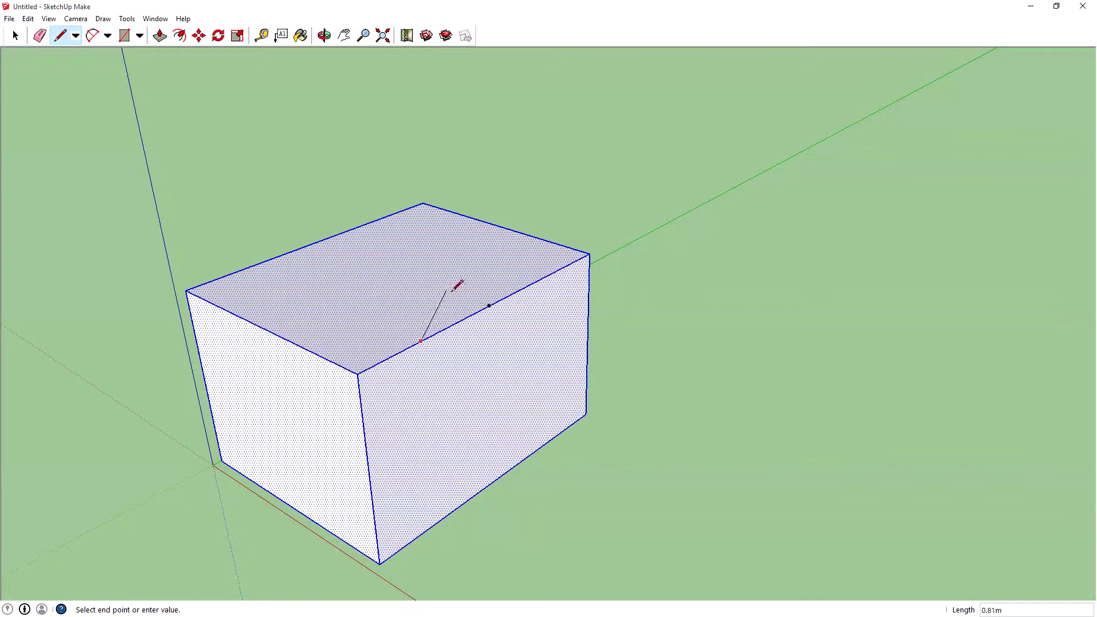
pyautogui.click(516, 231)
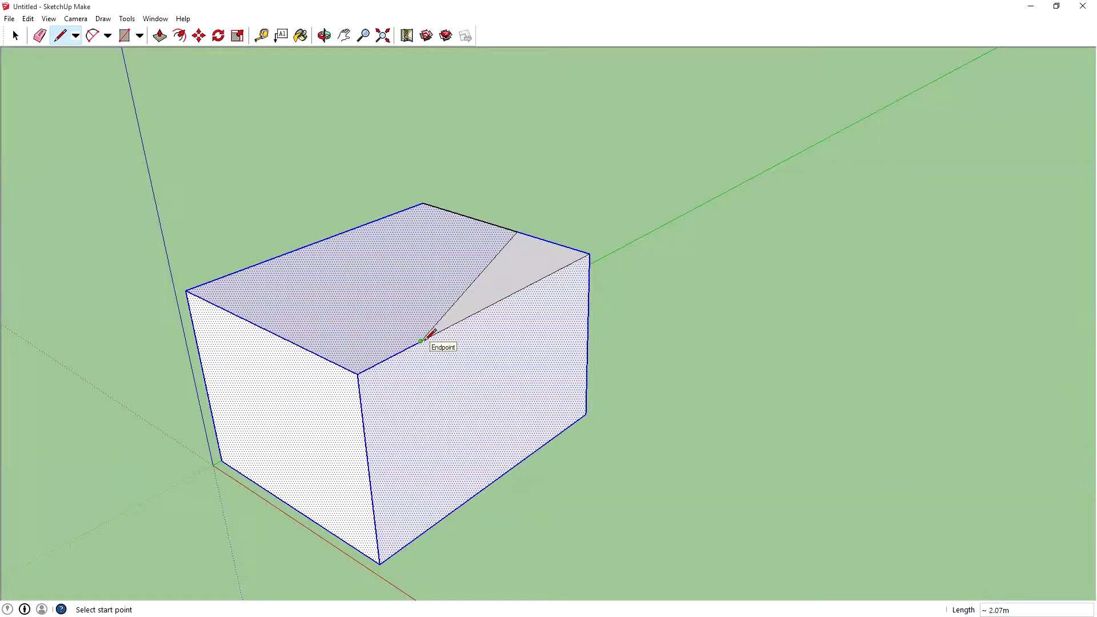
pyautogui.click(526, 286)
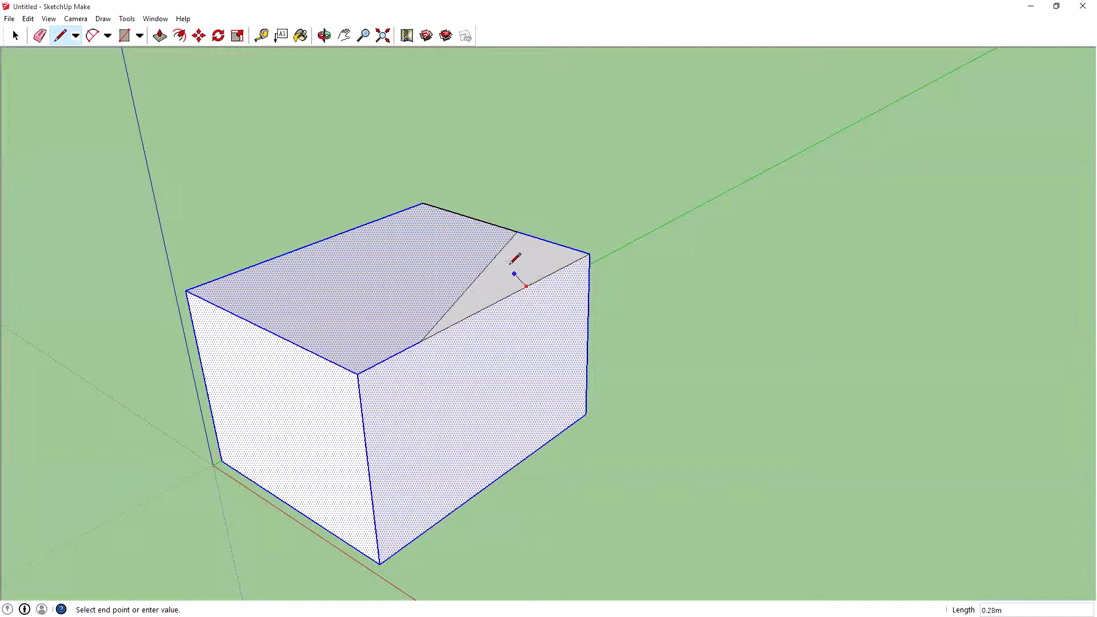
pyautogui.click(498, 253)
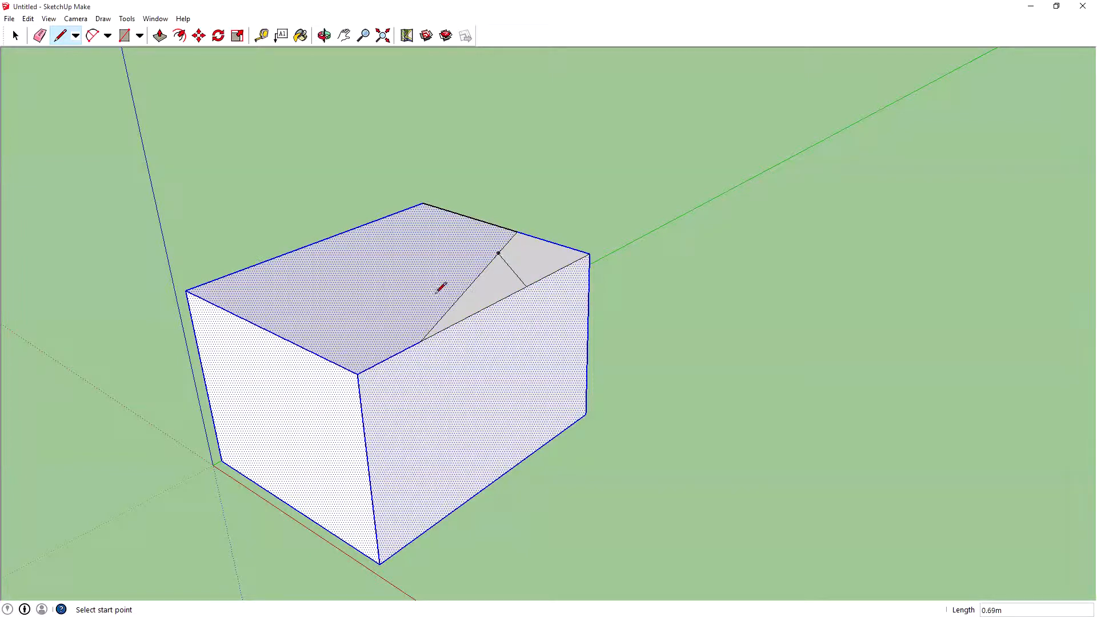
# Draw a line from the first line's start to the top face's back corner, and a 1.80 m line from its midpoint to the opposite corner.
pyautogui.click(421, 340)
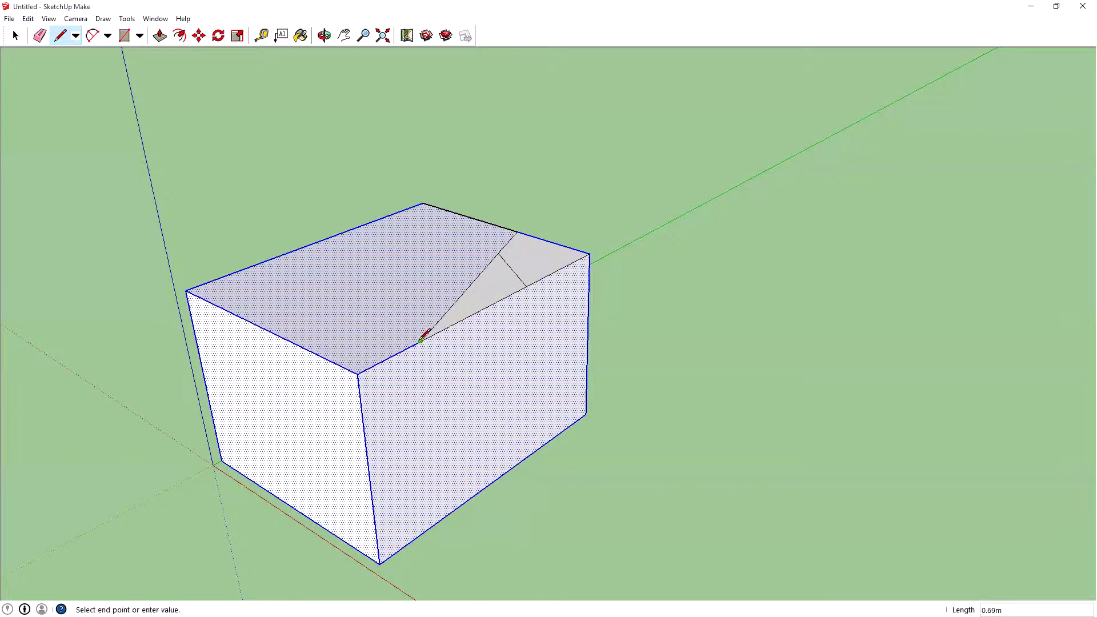
pyautogui.click(423, 203)
pyautogui.click(422, 260)
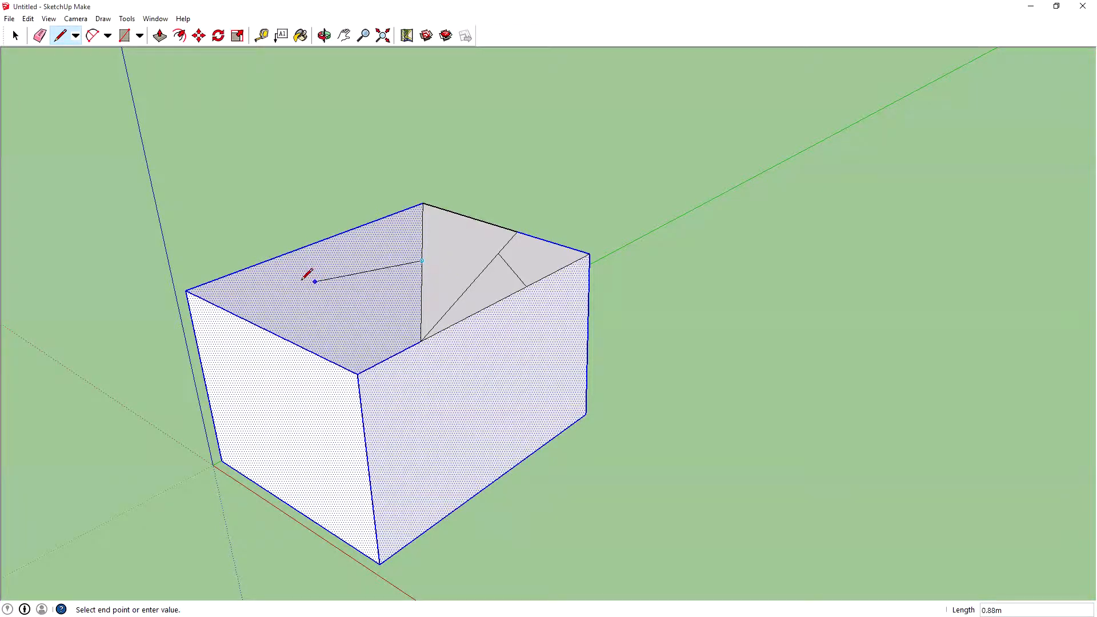
pyautogui.click(187, 290)
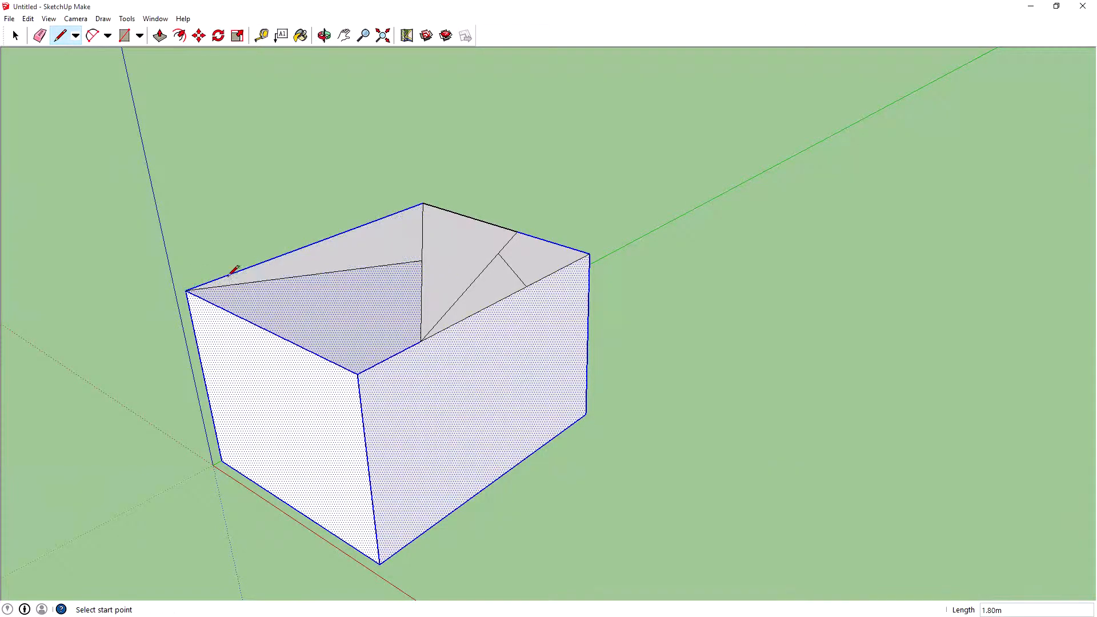
# Try a free line about 1.79 m long from the top face out past the back edge, and undo it.
pyautogui.rightClick(396, 328)
pyautogui.click(453, 245)
pyautogui.rightClick(498, 261)
pyautogui.click(555, 140)
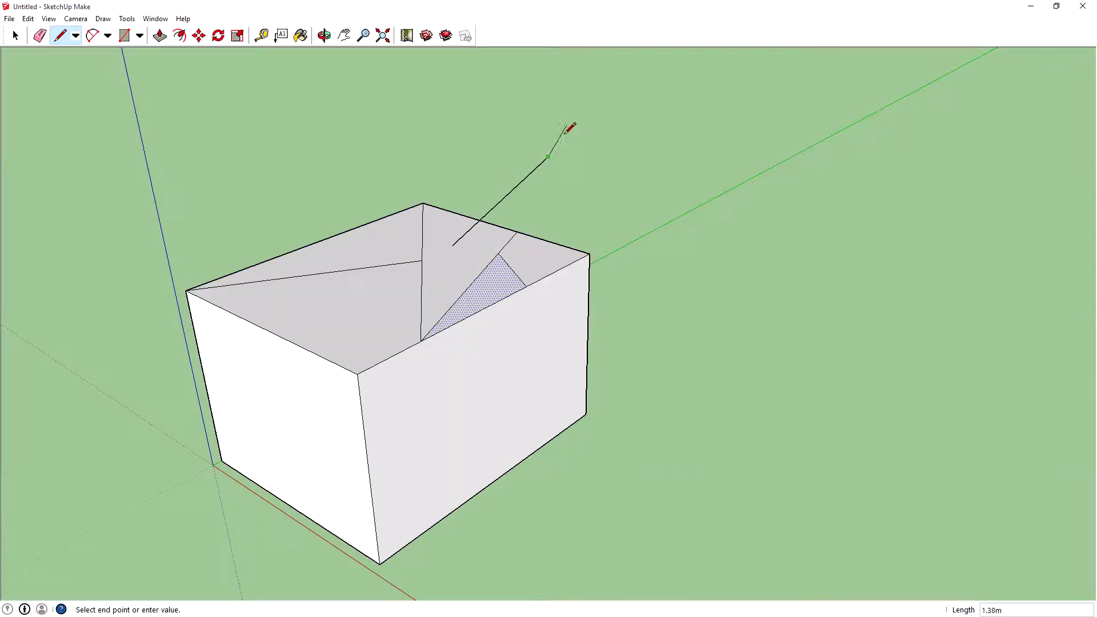
pyautogui.click(547, 156)
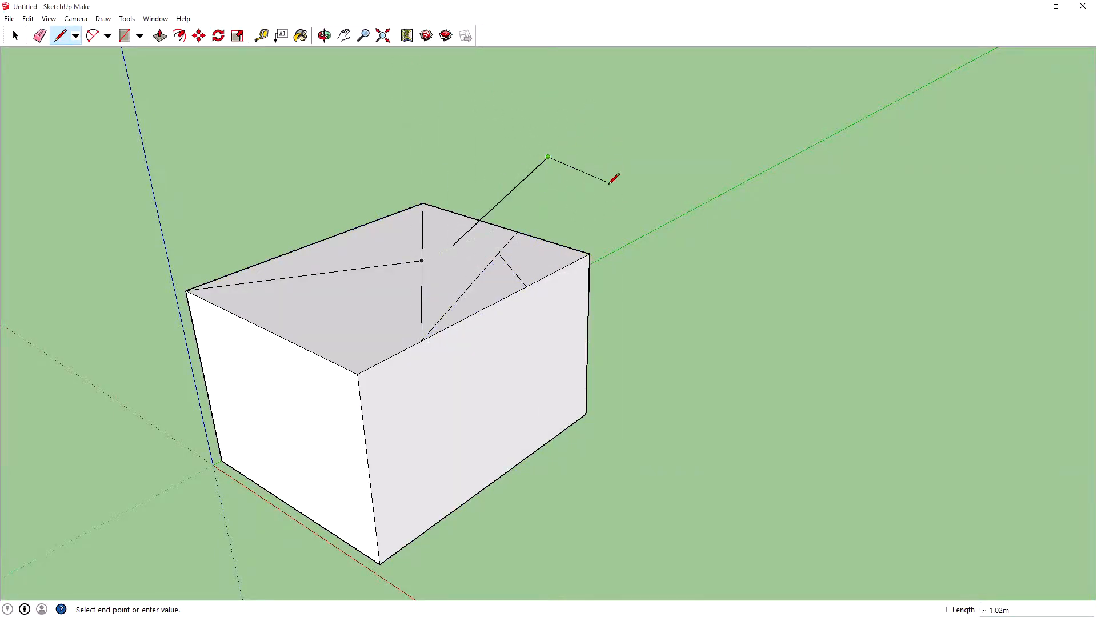
pyautogui.press('Escape')
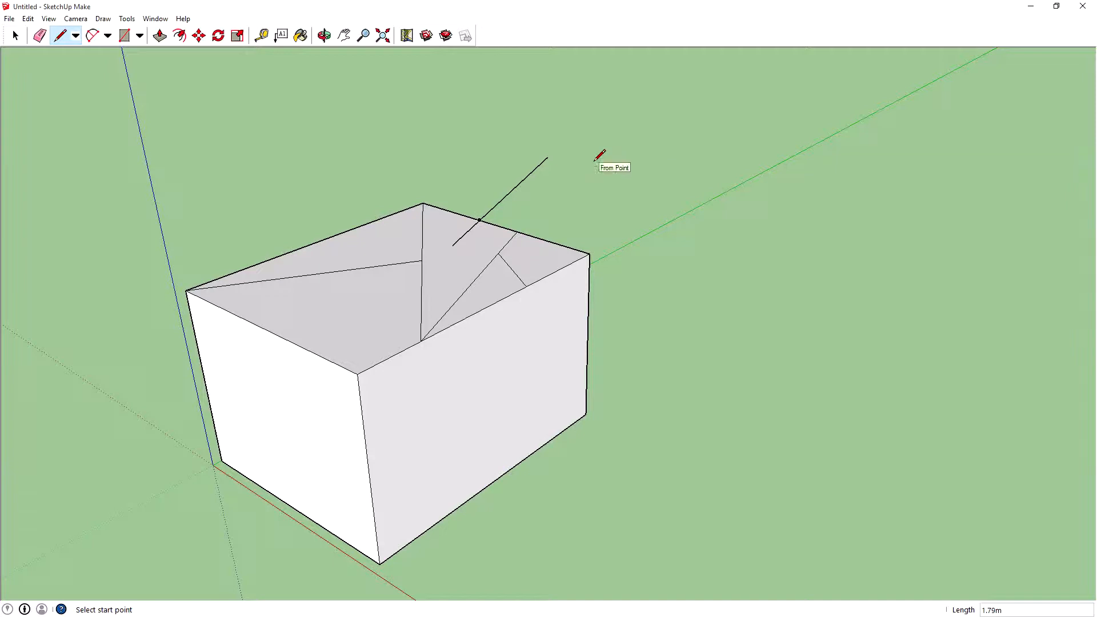
pyautogui.hotkey('ctrl', 'z')
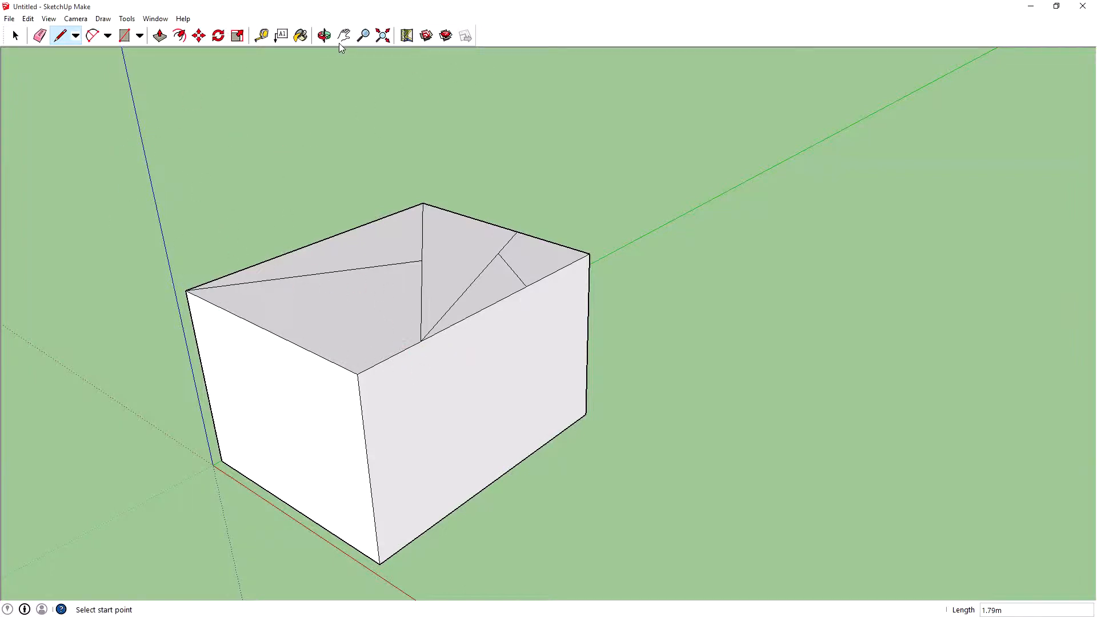
# Place a Tape Measure guide across the top face, parallel to its front edge.
pyautogui.click(262, 36)
pyautogui.click(227, 378)
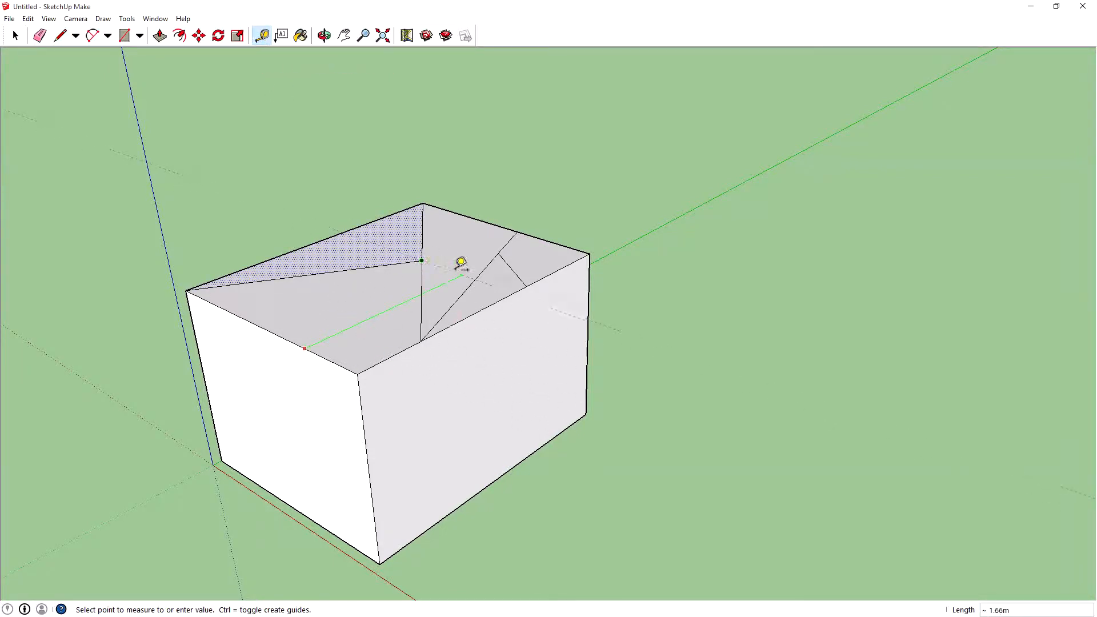
pyautogui.rightClick(331, 361)
pyautogui.click(458, 298)
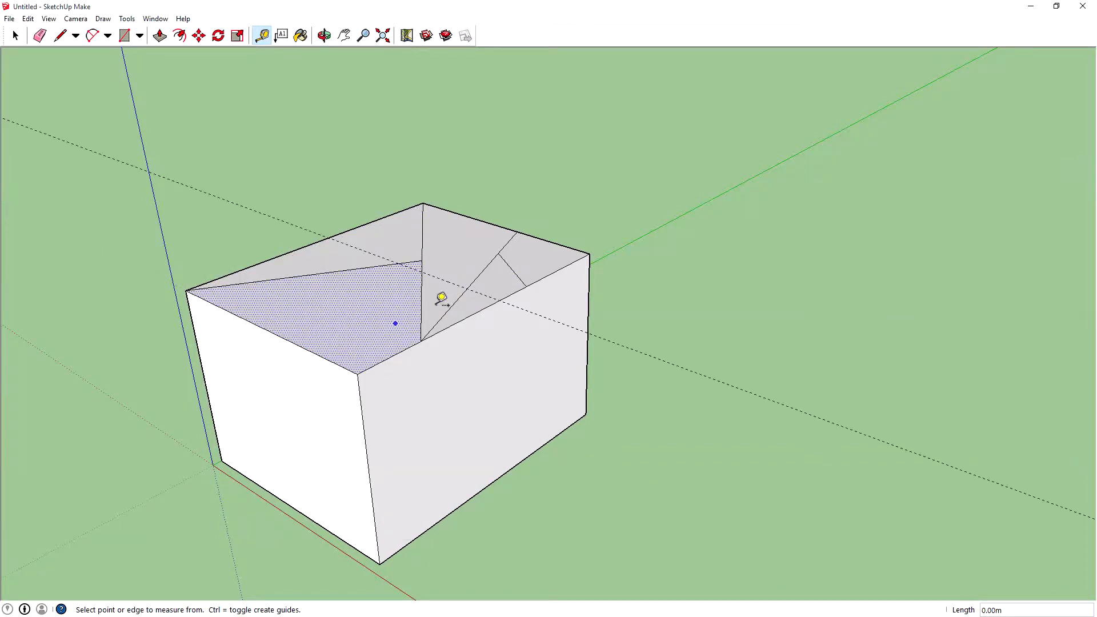
# Place two guides on the front face, one about 0.86 m below its top edge and one 0.93 m from its vertical edge.
pyautogui.click(291, 337)
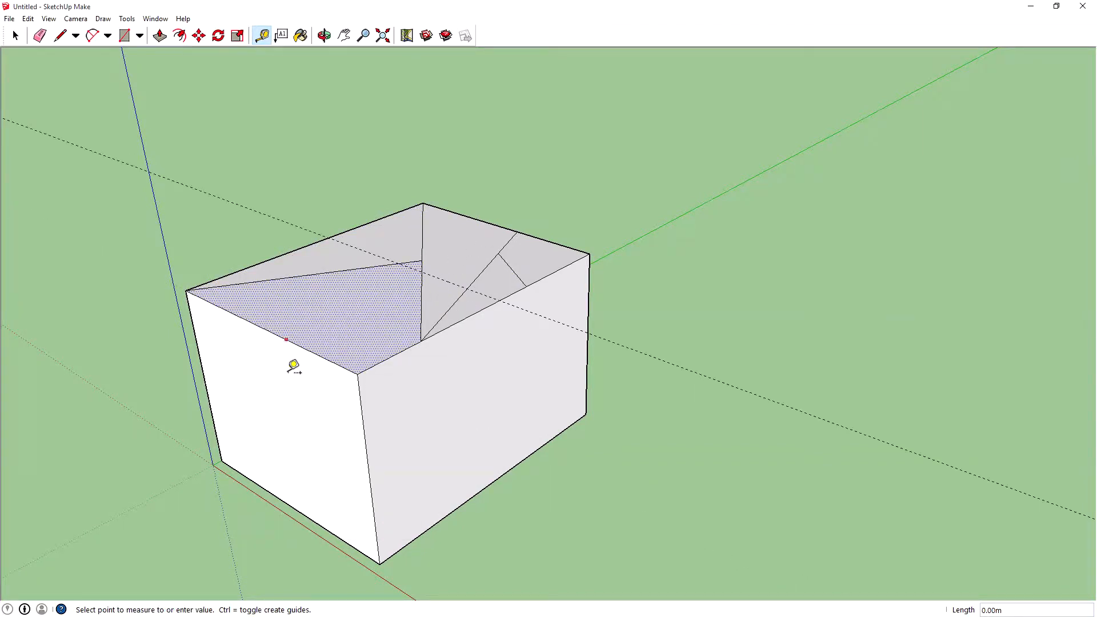
pyautogui.click(288, 428)
pyautogui.rightClick(286, 401)
pyautogui.click(669, 430)
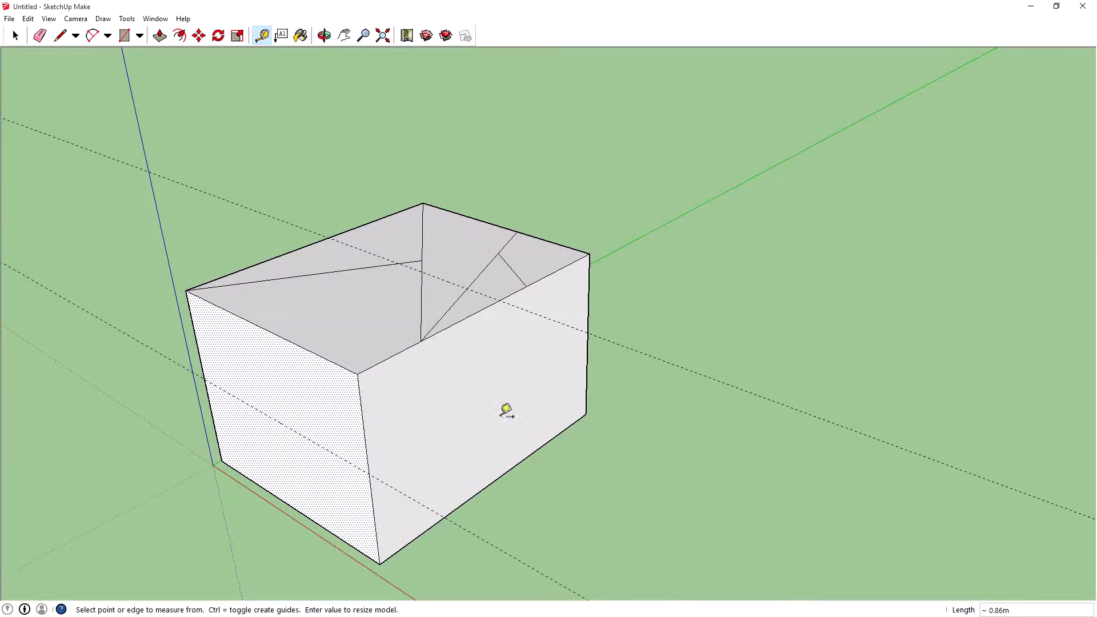
pyautogui.click(362, 417)
pyautogui.click(279, 398)
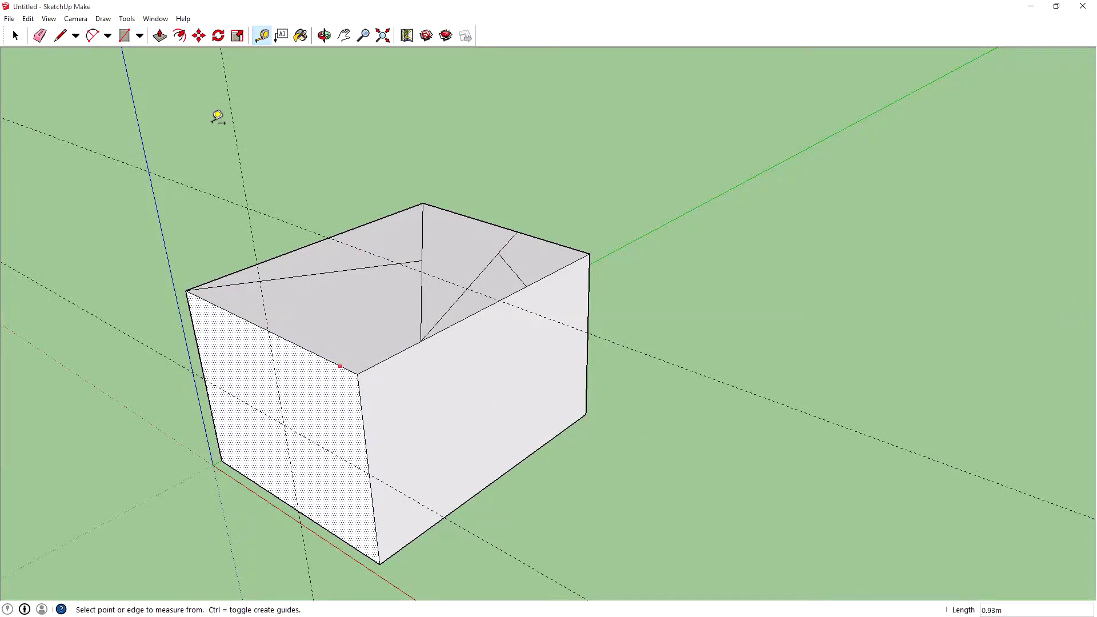
pyautogui.click(60, 35)
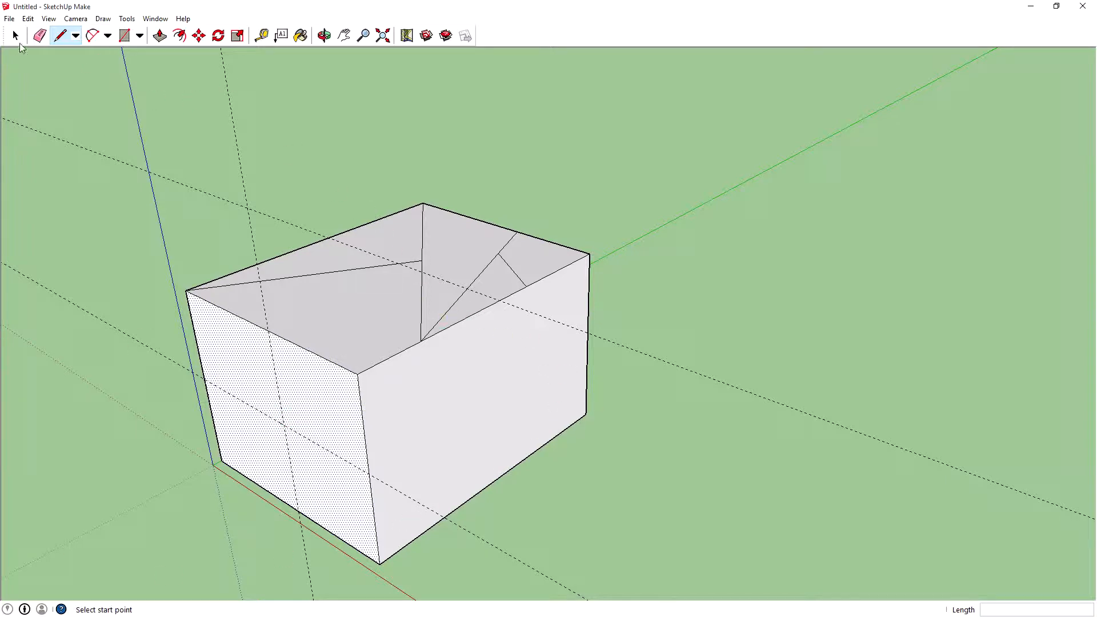
# Delete everything in the model and draw an 80 mm by 80 mm rectangle on the ground from the origin.
pyautogui.hotkey('ctrl', 'a')
pyautogui.press('Delete')
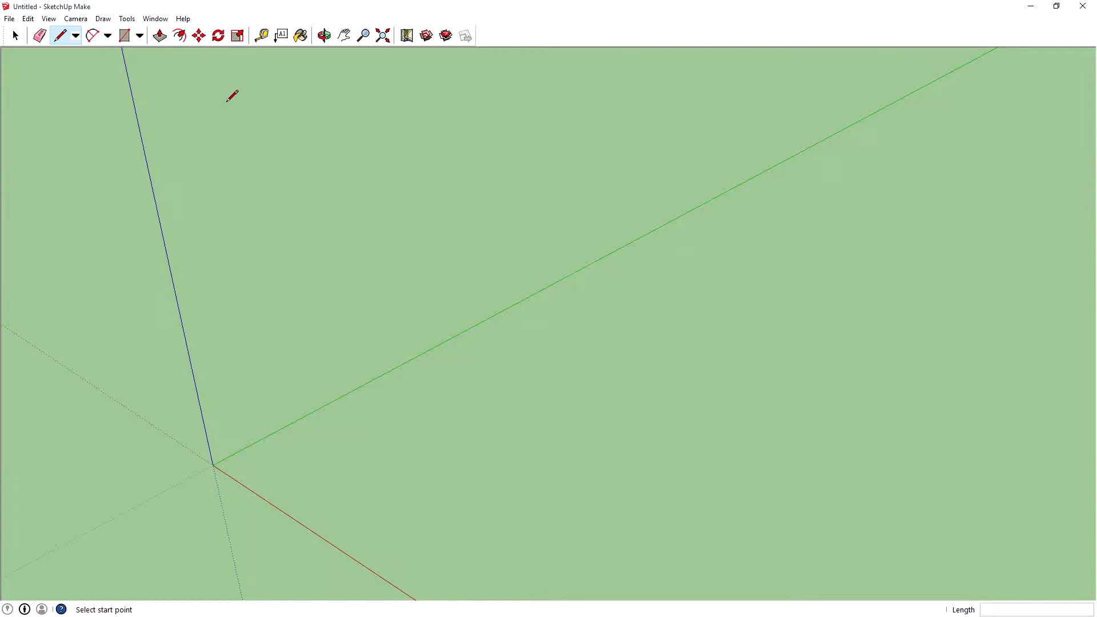
pyautogui.click(124, 35)
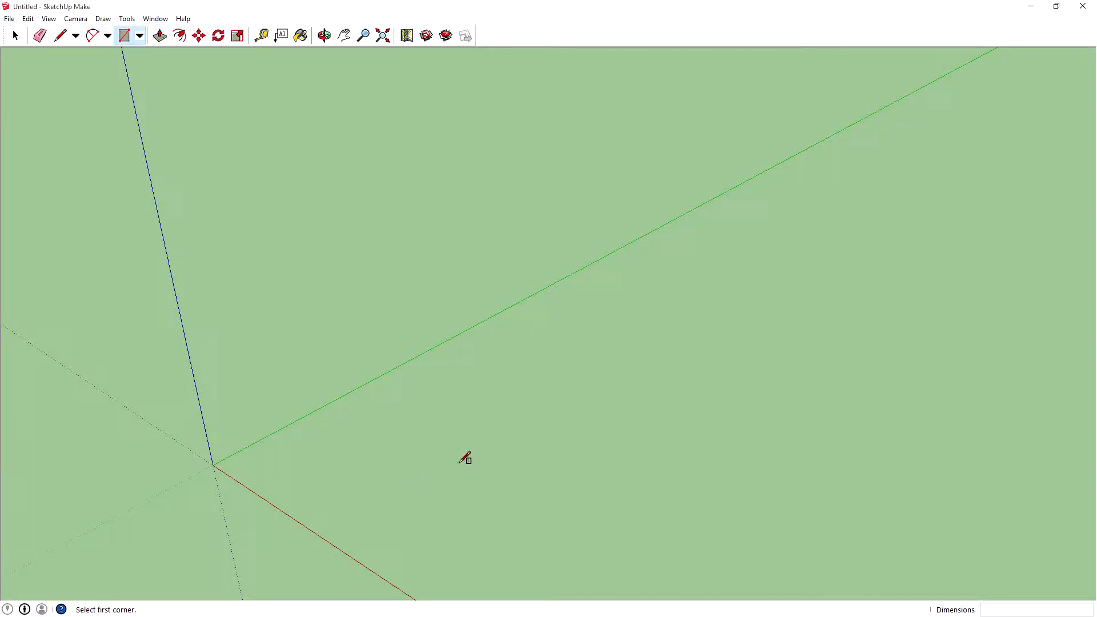
pyautogui.click(212, 465)
pyautogui.click(612, 442)
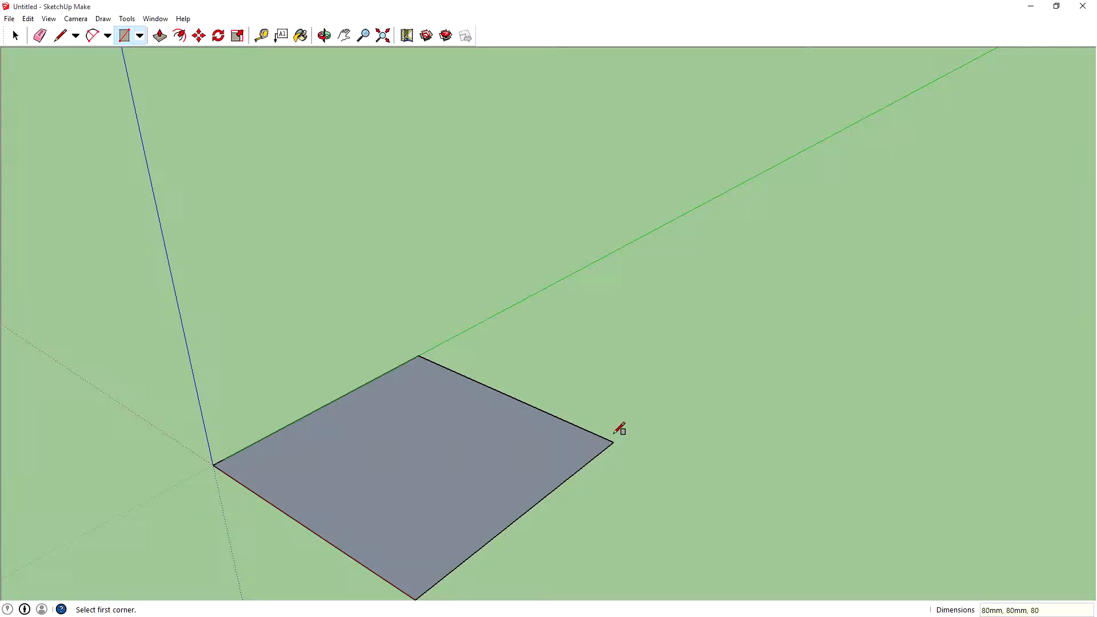
pyautogui.press('Return')
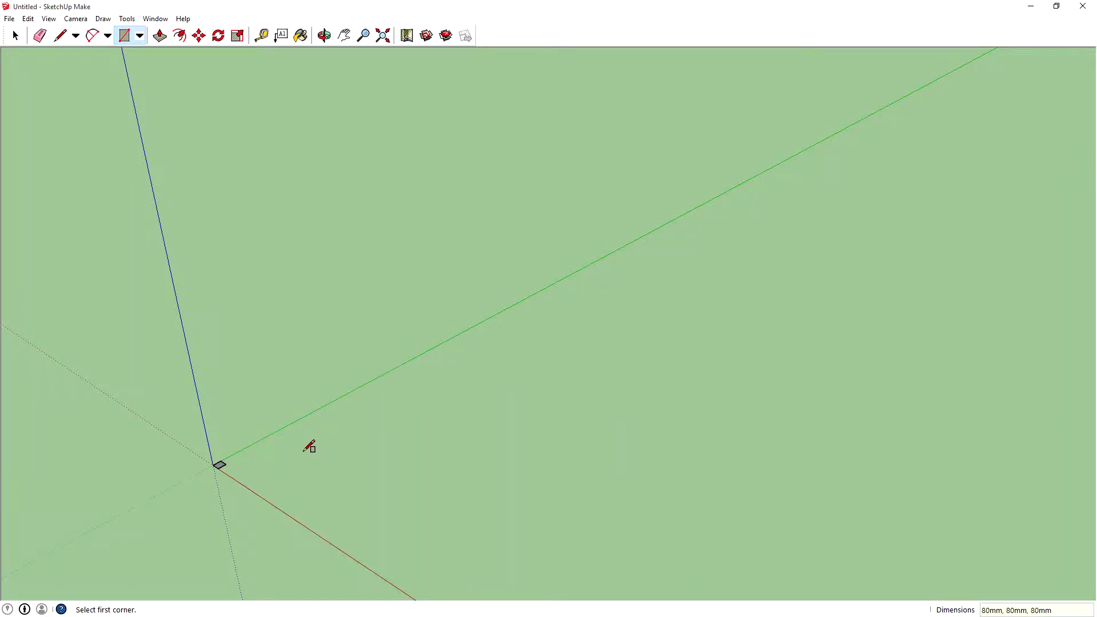
# Push/Pull the small square up 0.08 m to form a cube.
pyautogui.scroll(3, 282, 458)
pyautogui.moveTo(179, 500); pyautogui.dragTo(138, 486, button='middle')
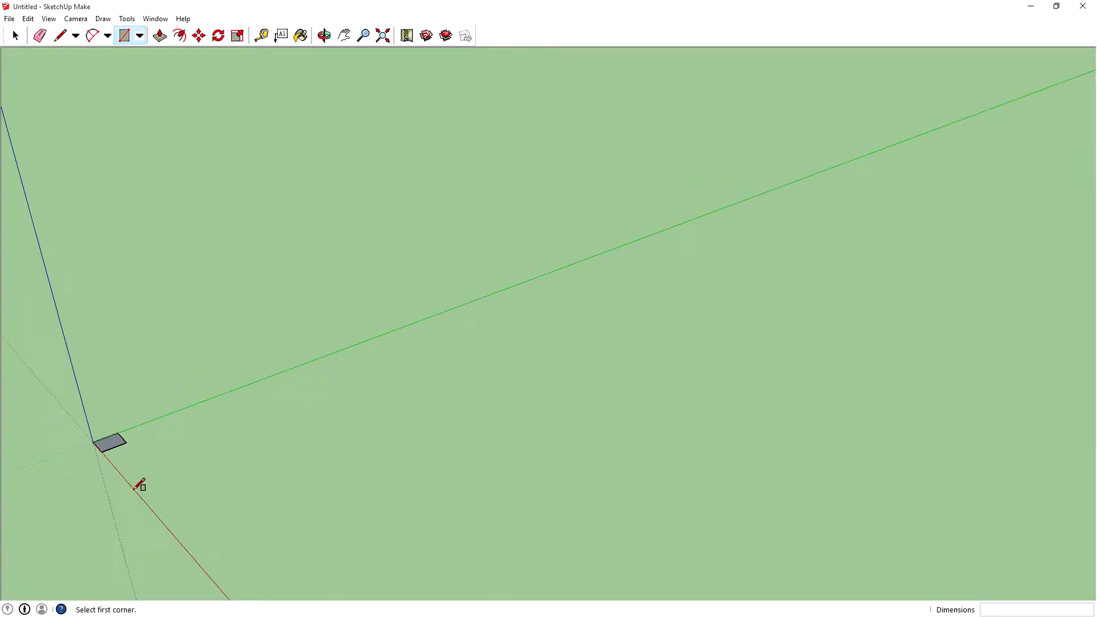
pyautogui.click(342, 36)
pyautogui.moveTo(160, 426); pyautogui.dragTo(445, 294)
pyautogui.scroll(5, 492, 331)
pyautogui.click(160, 36)
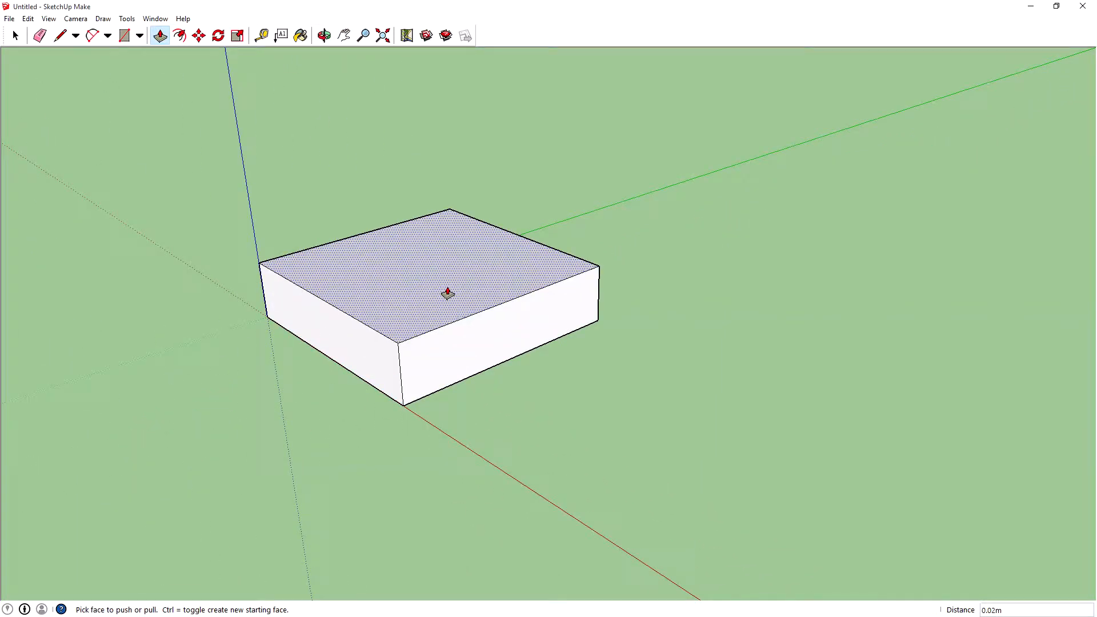
pyautogui.press('Return')
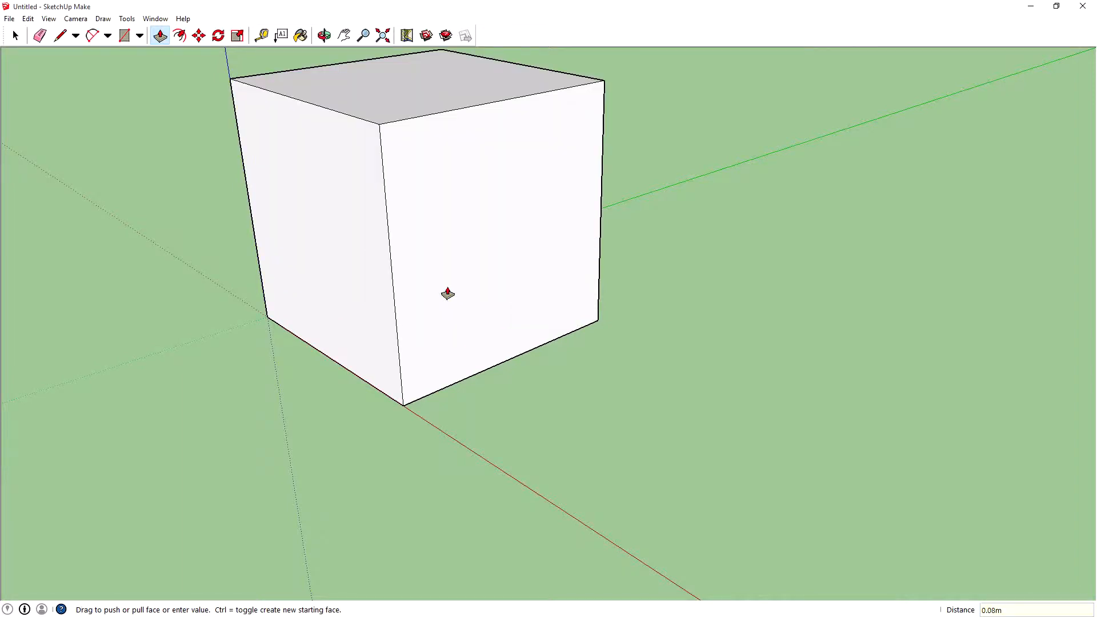
# Place a horizontal Tape Measure guide on the cube's front face, 0.04 m below its top edge.
pyautogui.moveTo(447, 293); pyautogui.dragTo(827, 208, button='middle')
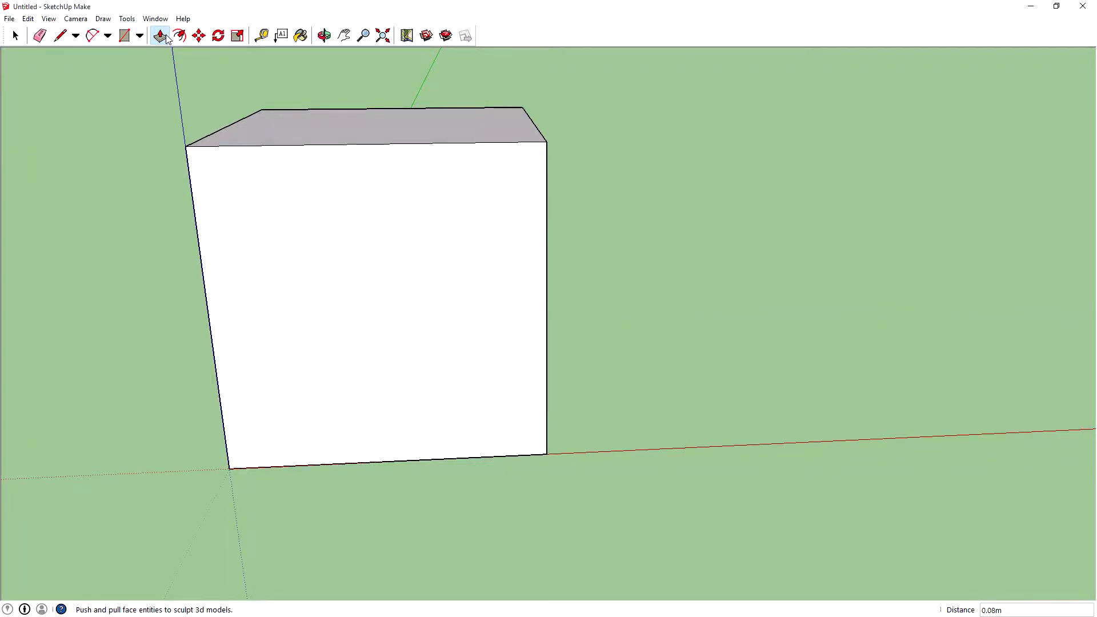
pyautogui.click(139, 36)
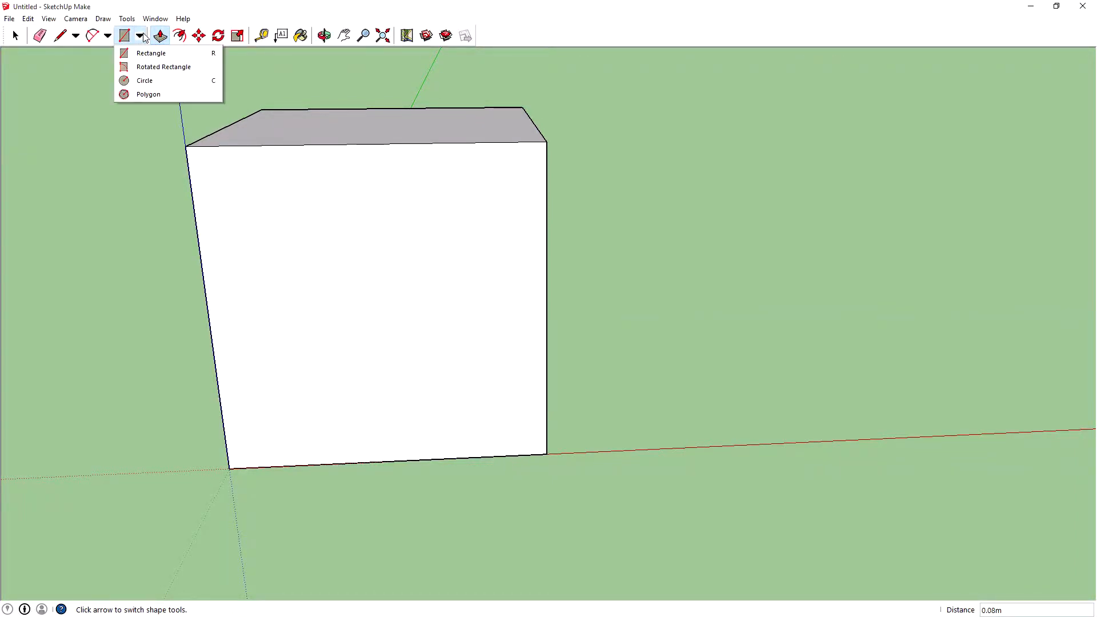
pyautogui.click(153, 53)
pyautogui.click(139, 36)
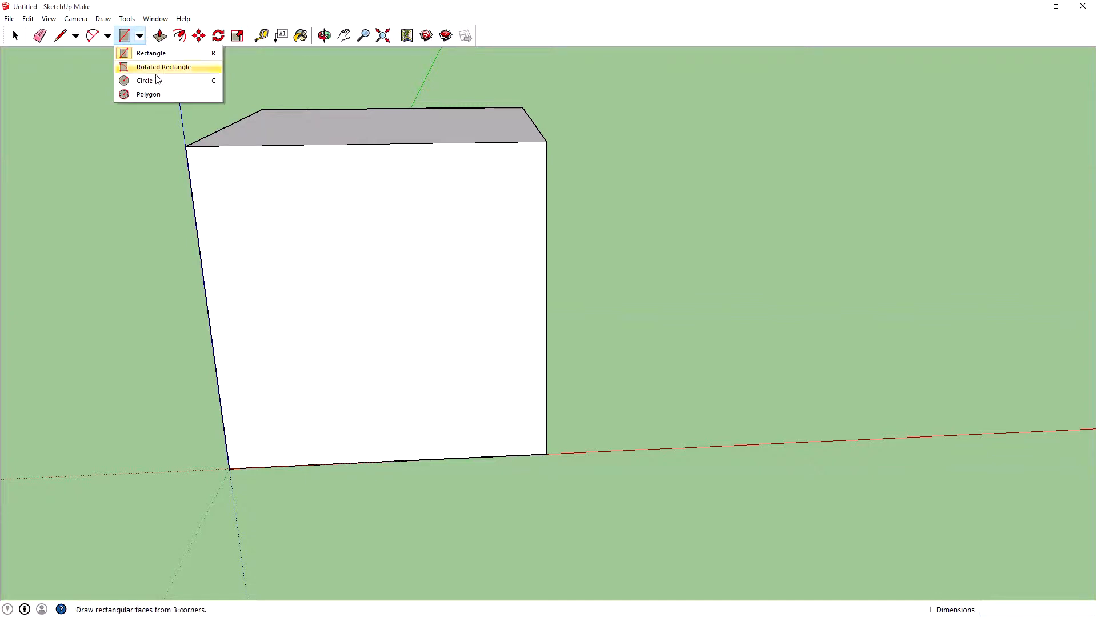
pyautogui.click(151, 78)
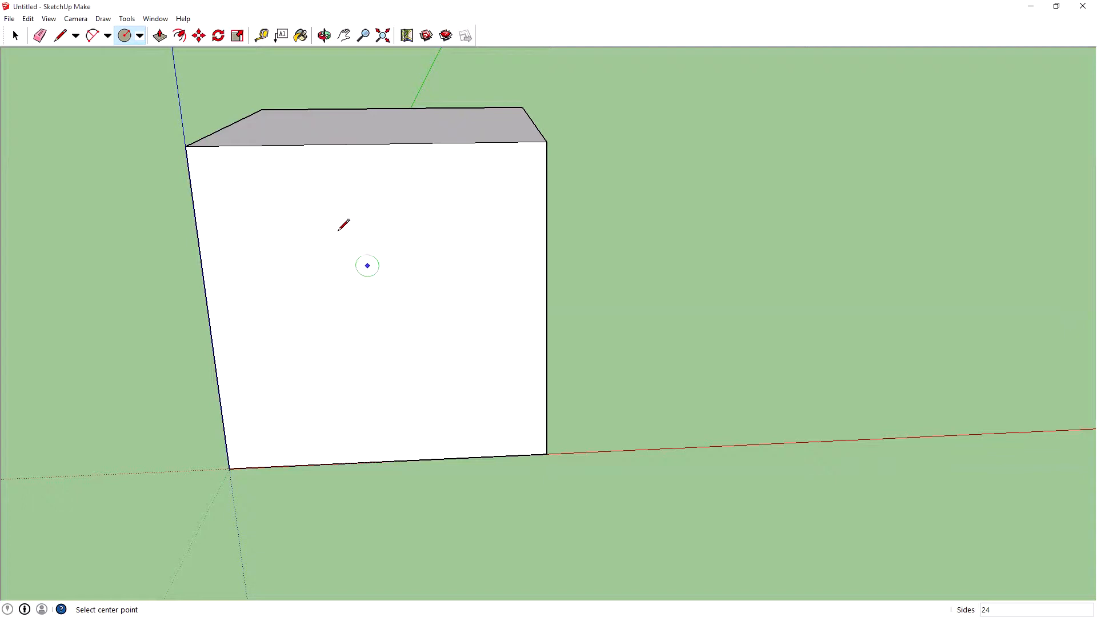
pyautogui.press('t')
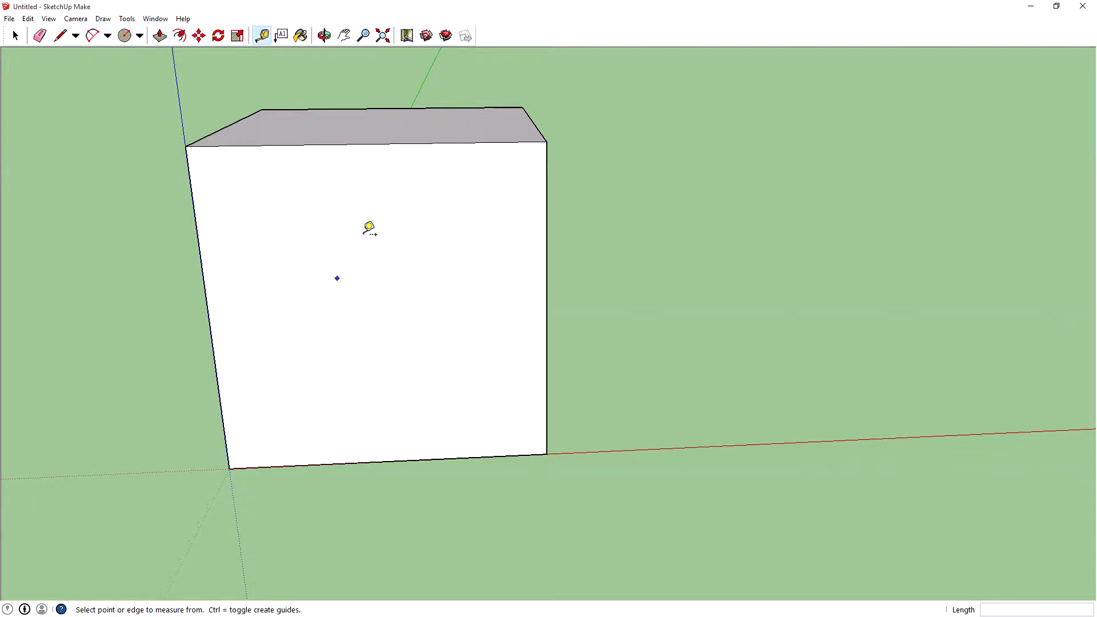
pyautogui.click(369, 143)
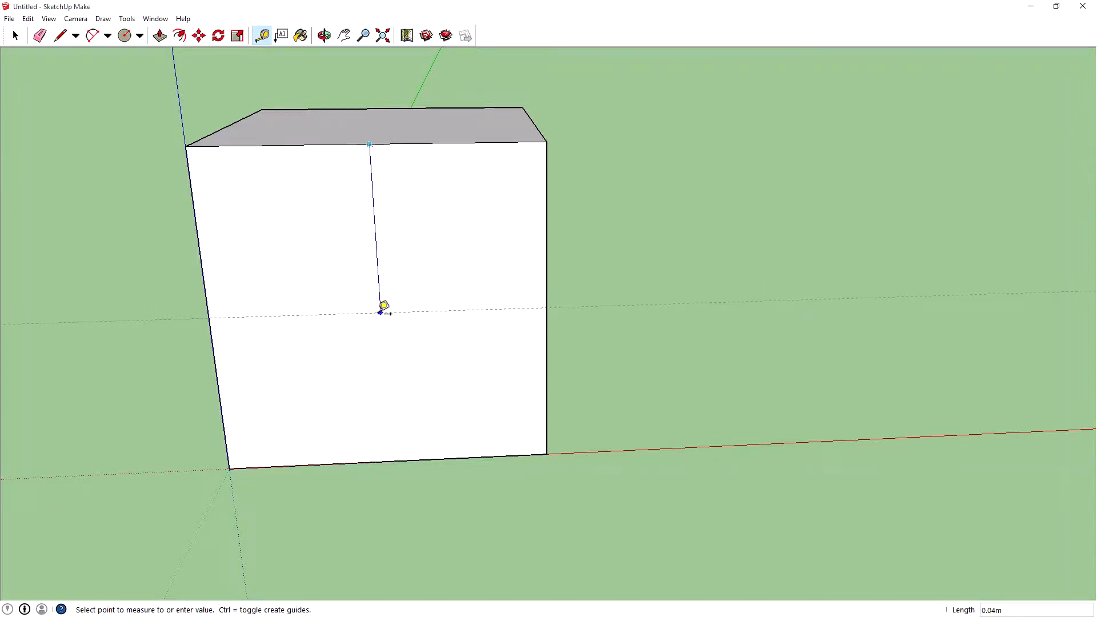
pyautogui.click(382, 312)
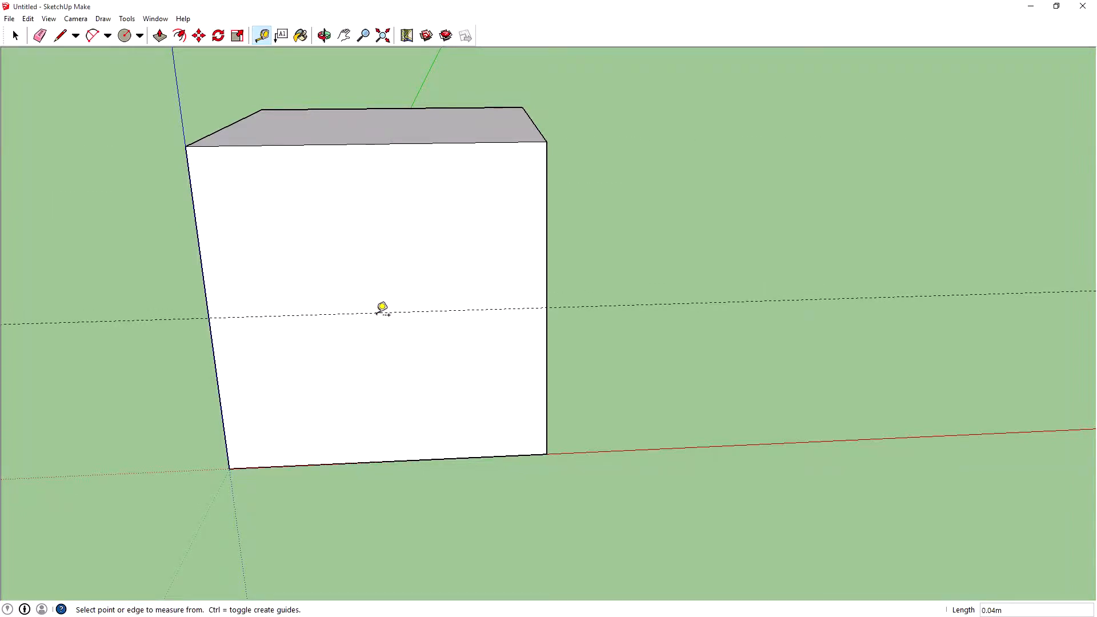
# Add a 0.04 m guide from the front face's left edge to its centre, and a vertical guide 0.04 m from that edge.
pyautogui.click(209, 317)
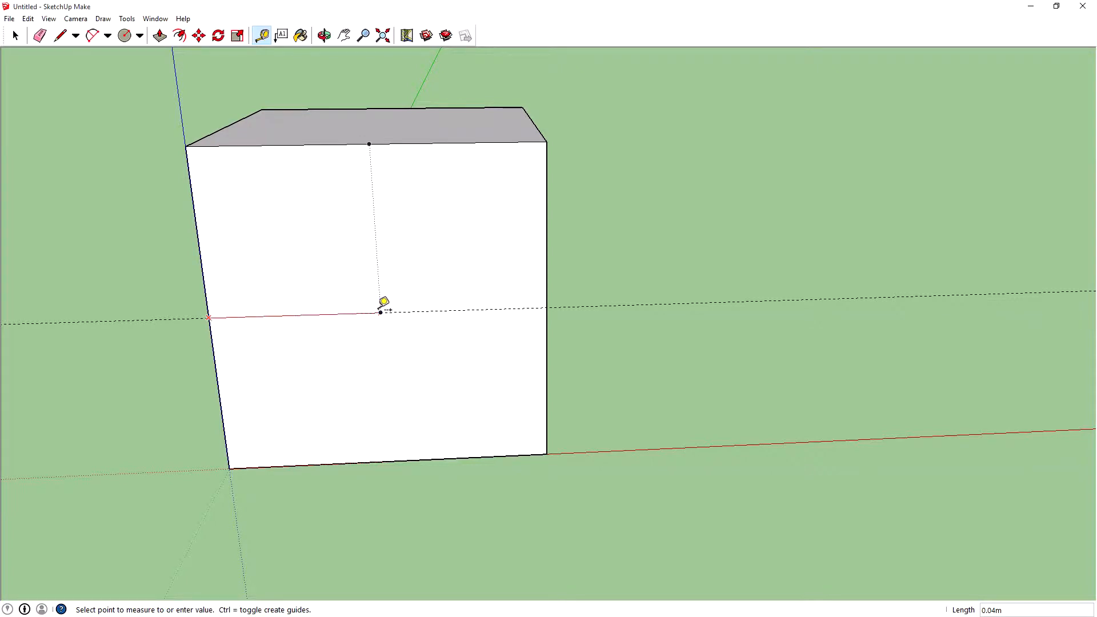
pyautogui.click(381, 313)
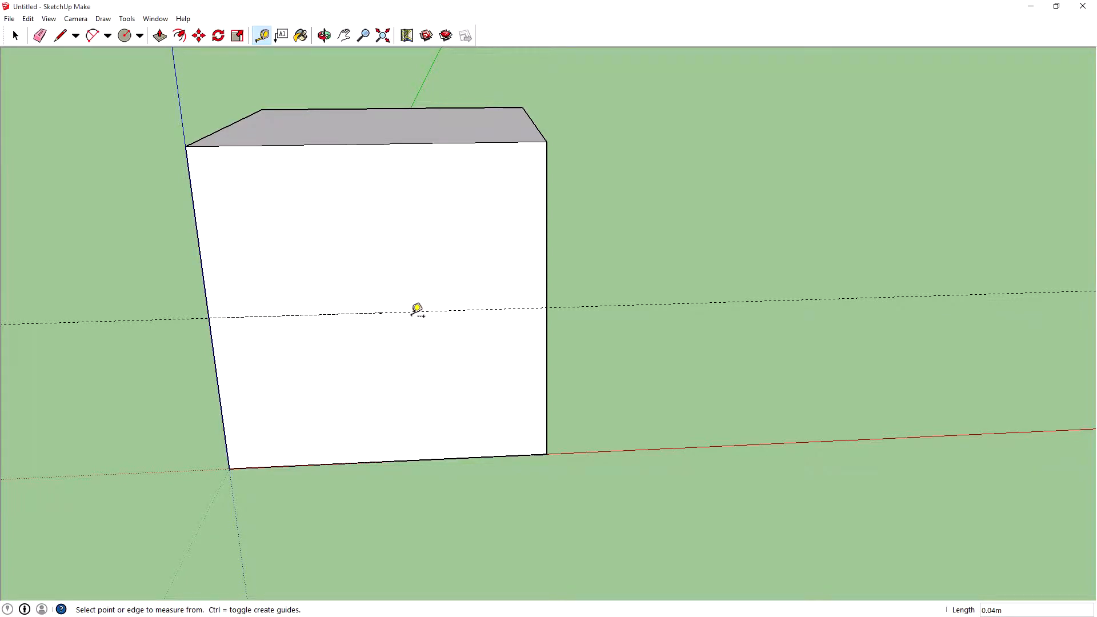
pyautogui.click(204, 288)
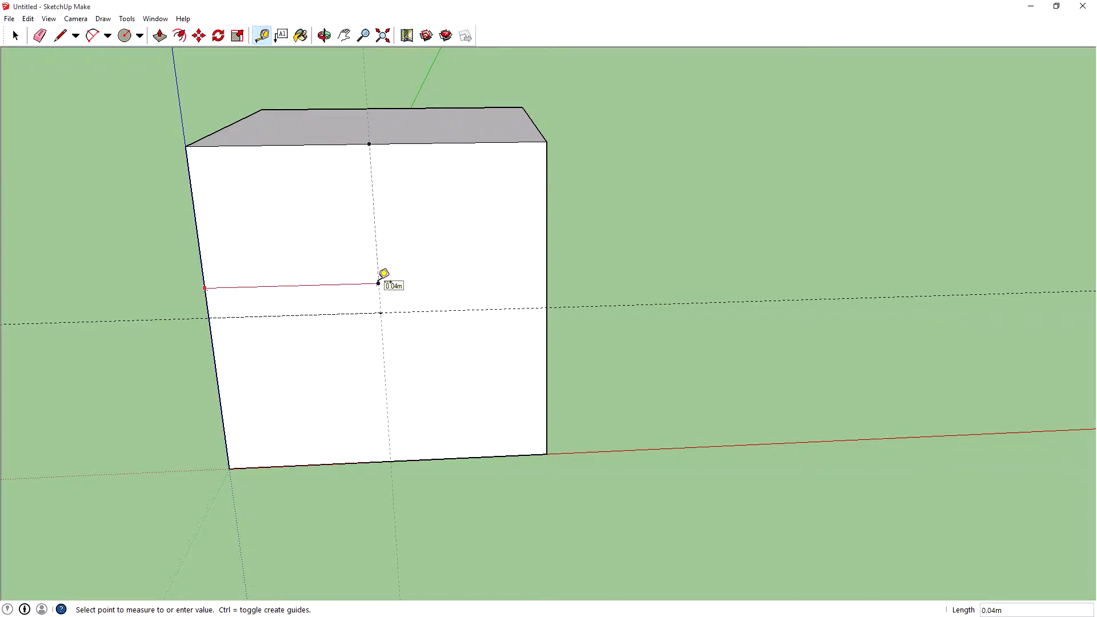
pyautogui.click(381, 280)
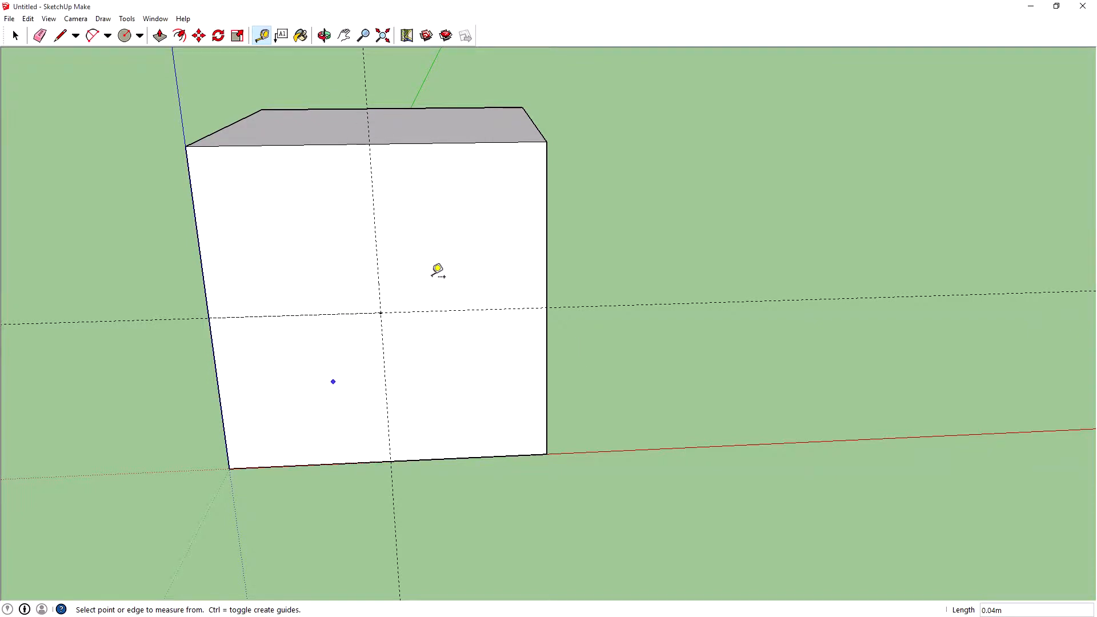
# Draw a circle with a 35 mm radius on the front face, centred on the guides' intersection.
pyautogui.click(124, 35)
pyautogui.click(380, 312)
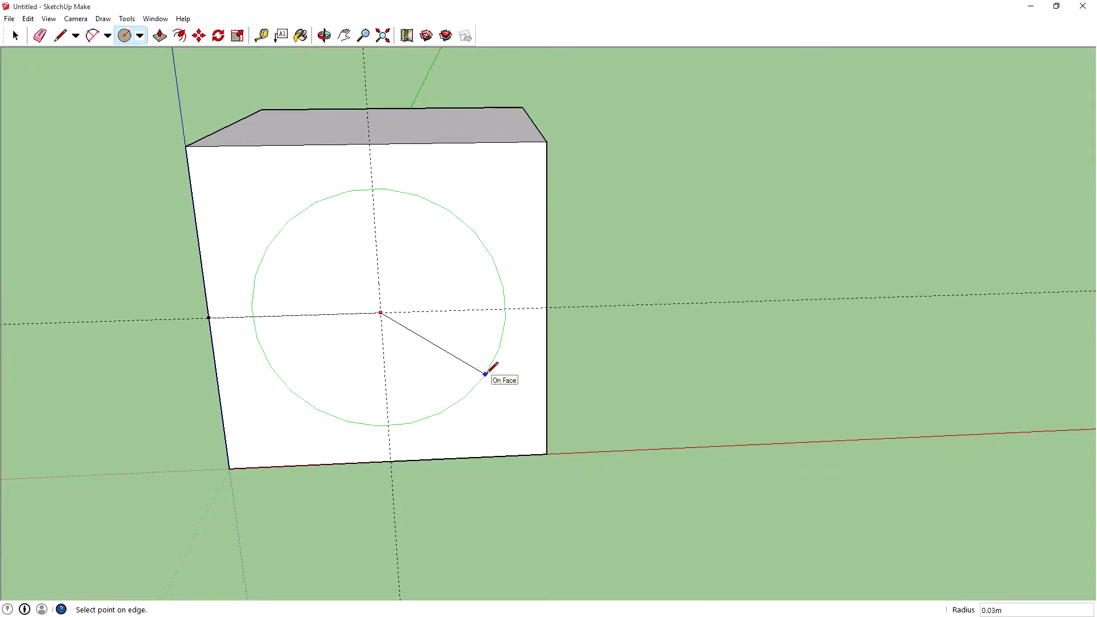
pyautogui.click(487, 371)
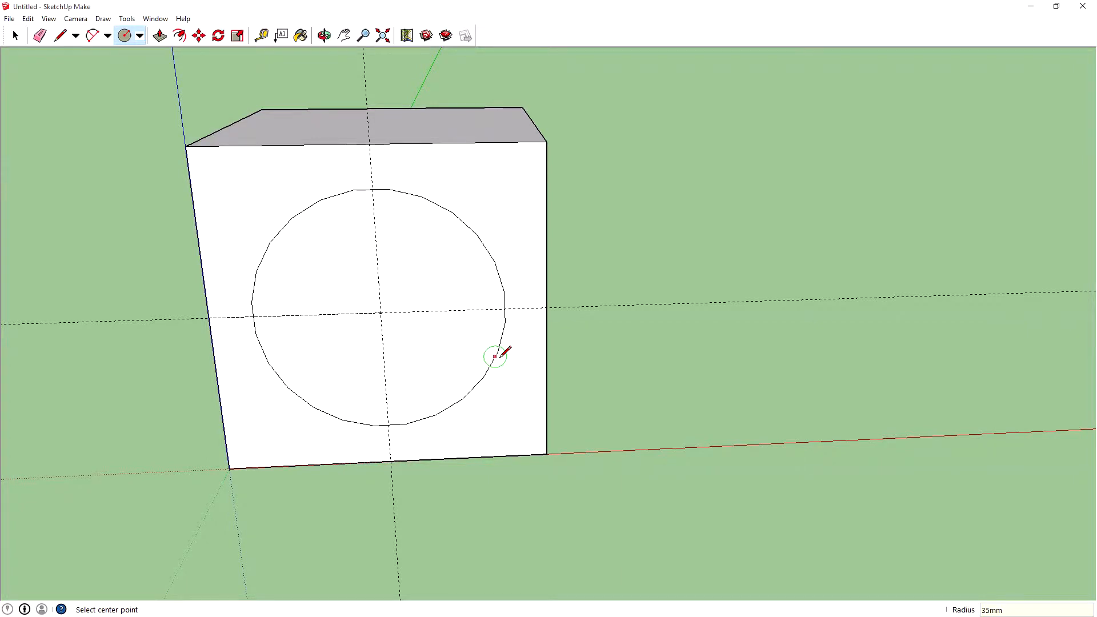
pyautogui.press('Return')
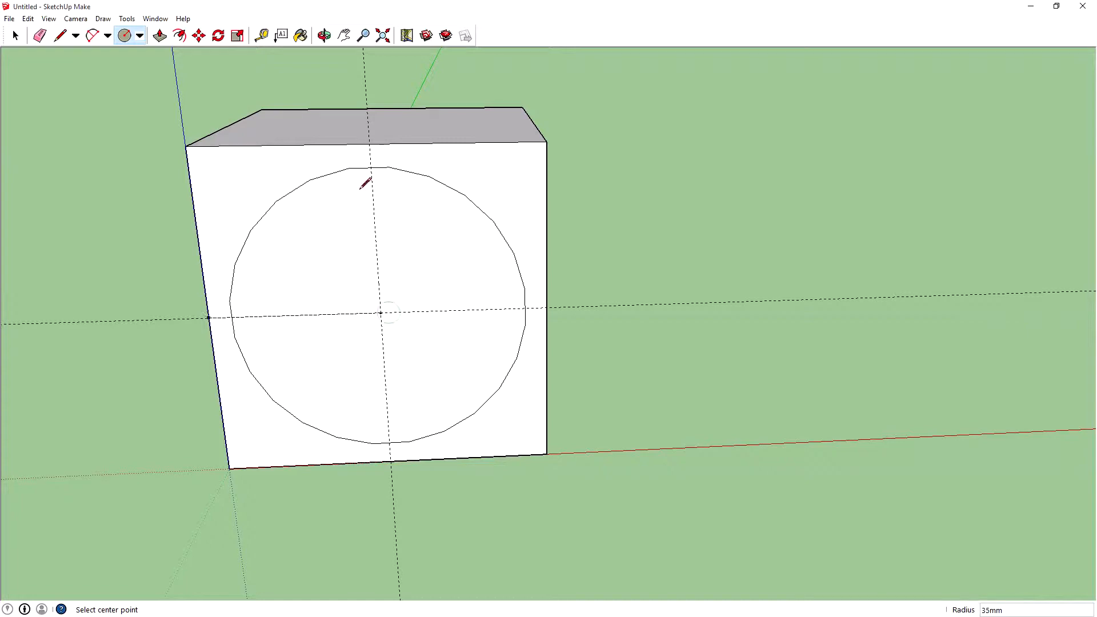
# Push the circular face 5 mm into the cube with Push/Pull.
pyautogui.click(159, 36)
pyautogui.moveTo(356, 269); pyautogui.dragTo(354, 256)
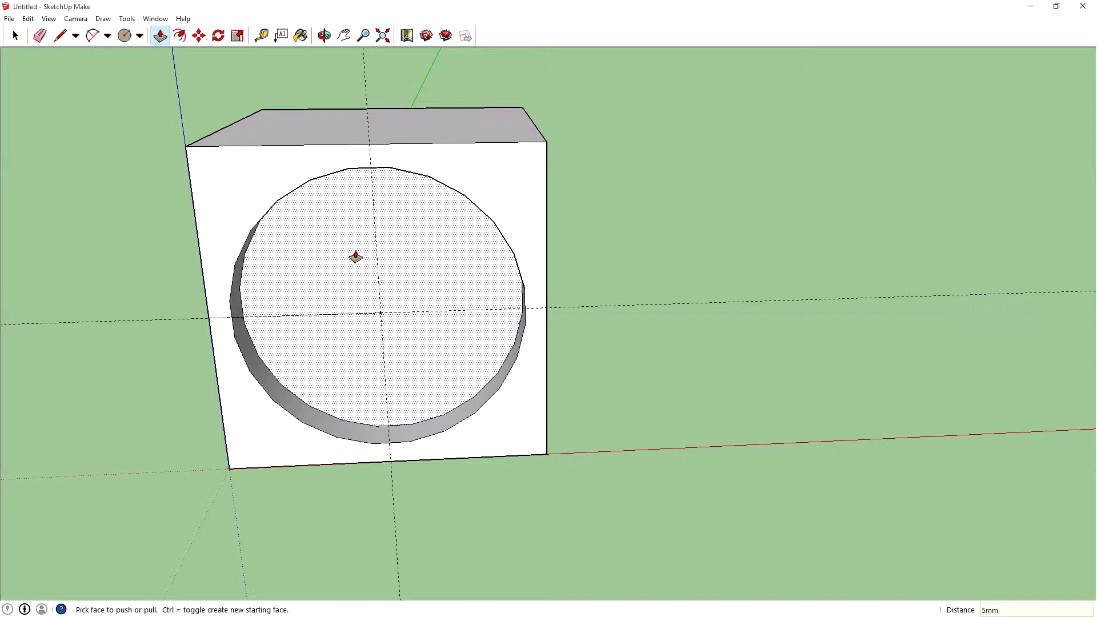
pyautogui.click(355, 257)
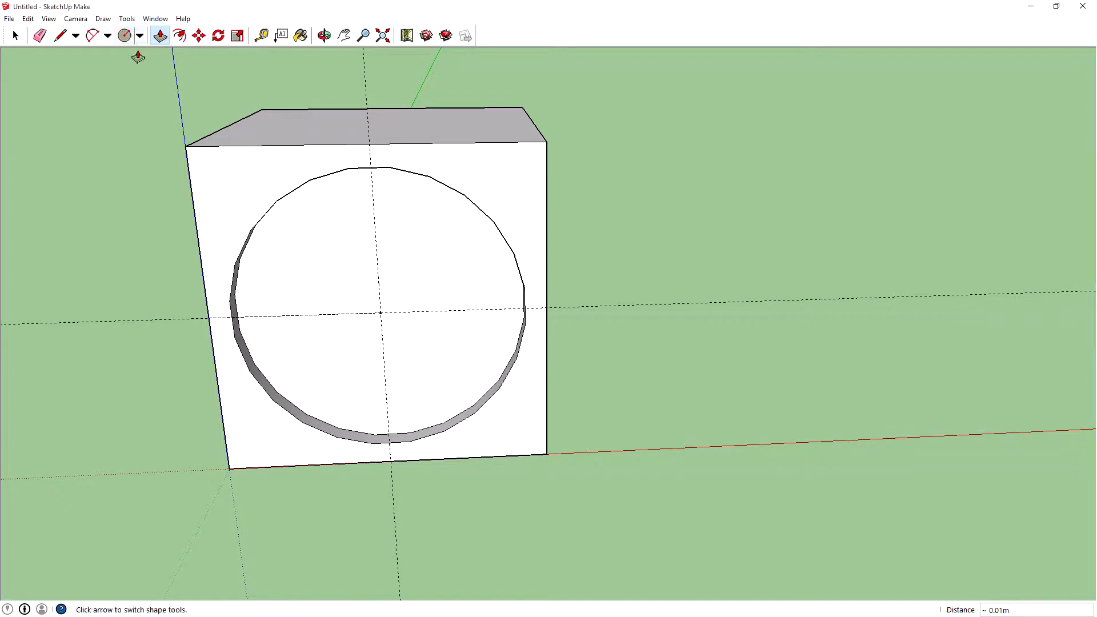
pyautogui.moveTo(441, 377); pyautogui.dragTo(649, 313, button='middle')
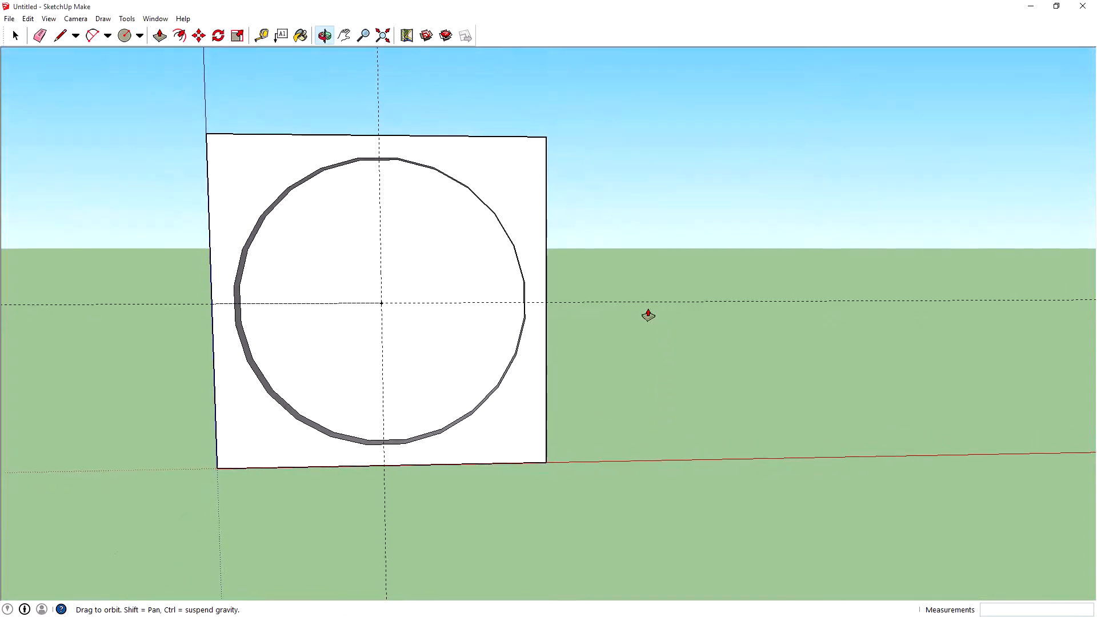
pyautogui.click(126, 19)
pyautogui.click(125, 35)
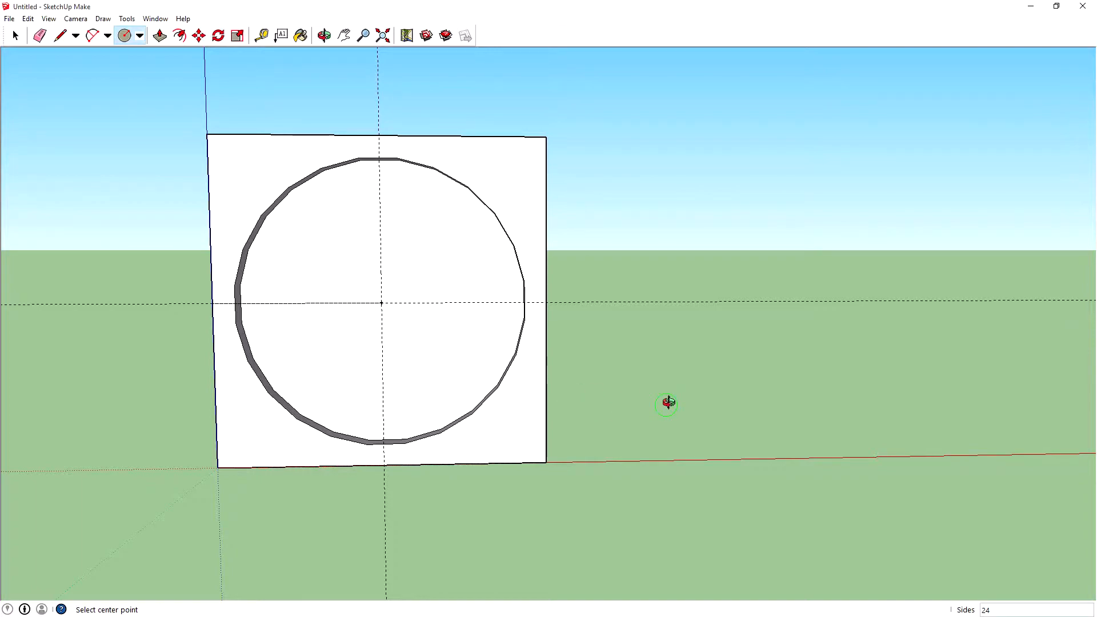
pyautogui.moveTo(667, 400); pyautogui.dragTo(700, 374, button='middle')
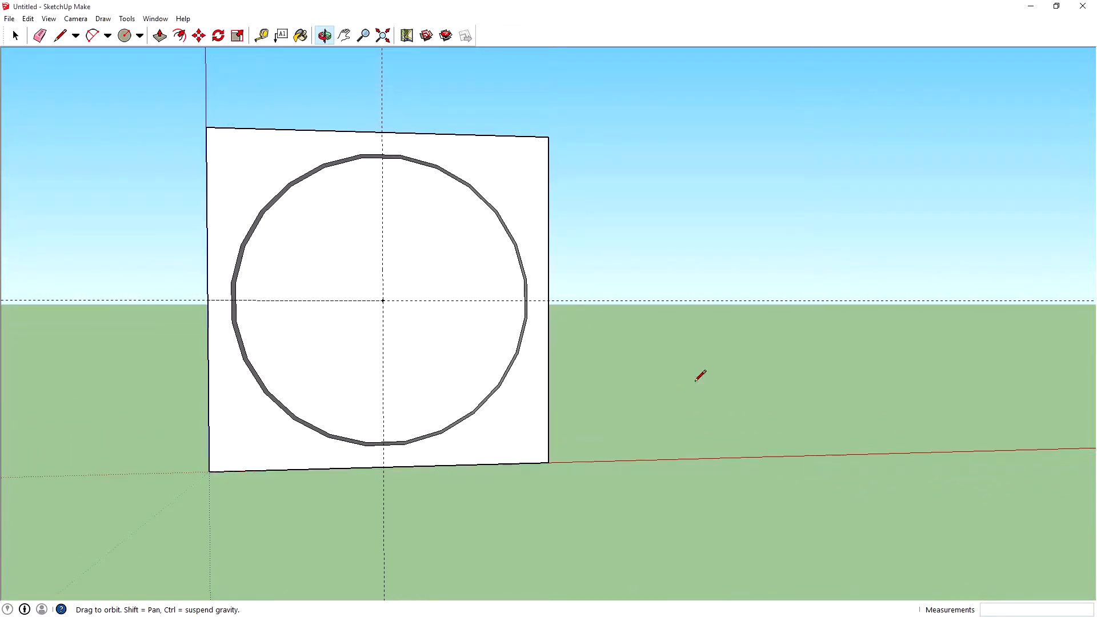
pyautogui.press('c')
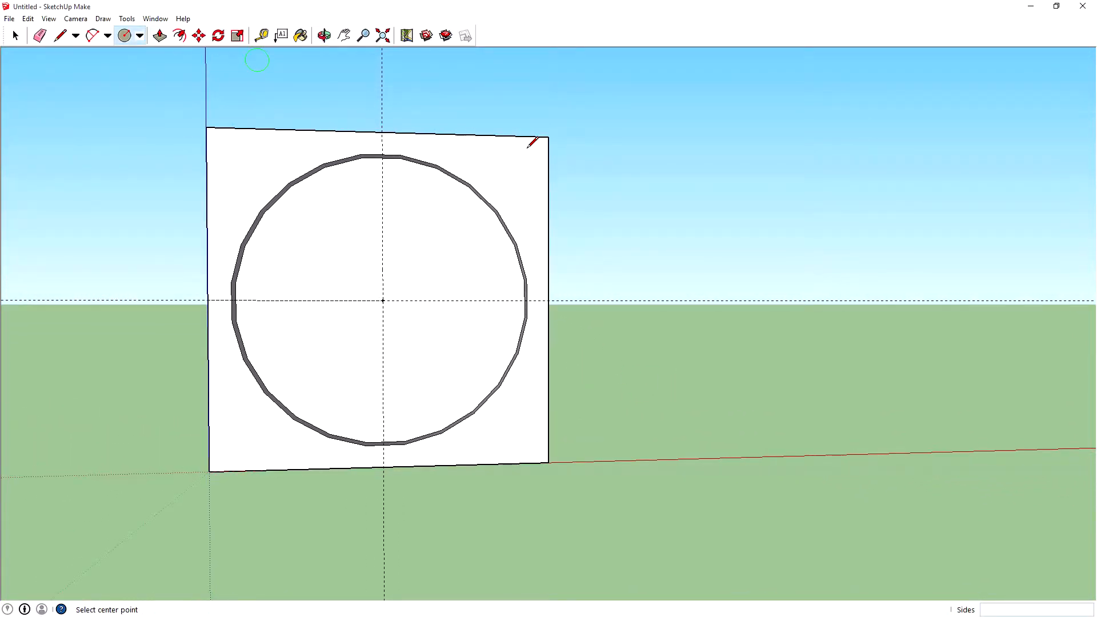
# Erase the horizontal, vertical and short centre guides from the cube's front face.
pyautogui.click(15, 35)
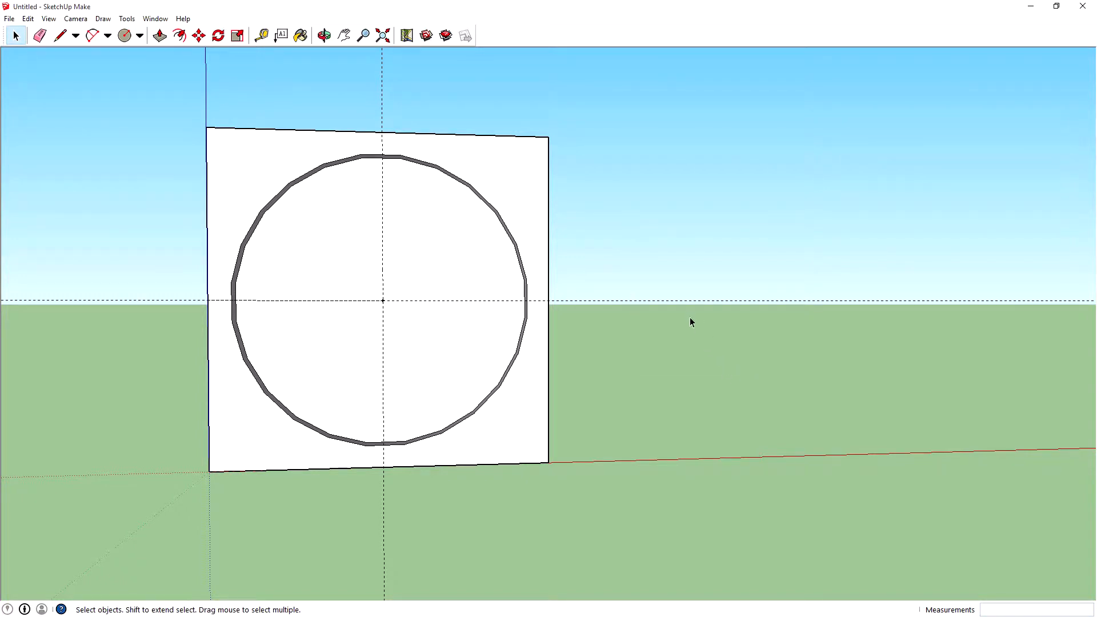
pyautogui.rightClick(691, 301)
pyautogui.click(727, 321)
pyautogui.rightClick(381, 94)
pyautogui.click(406, 111)
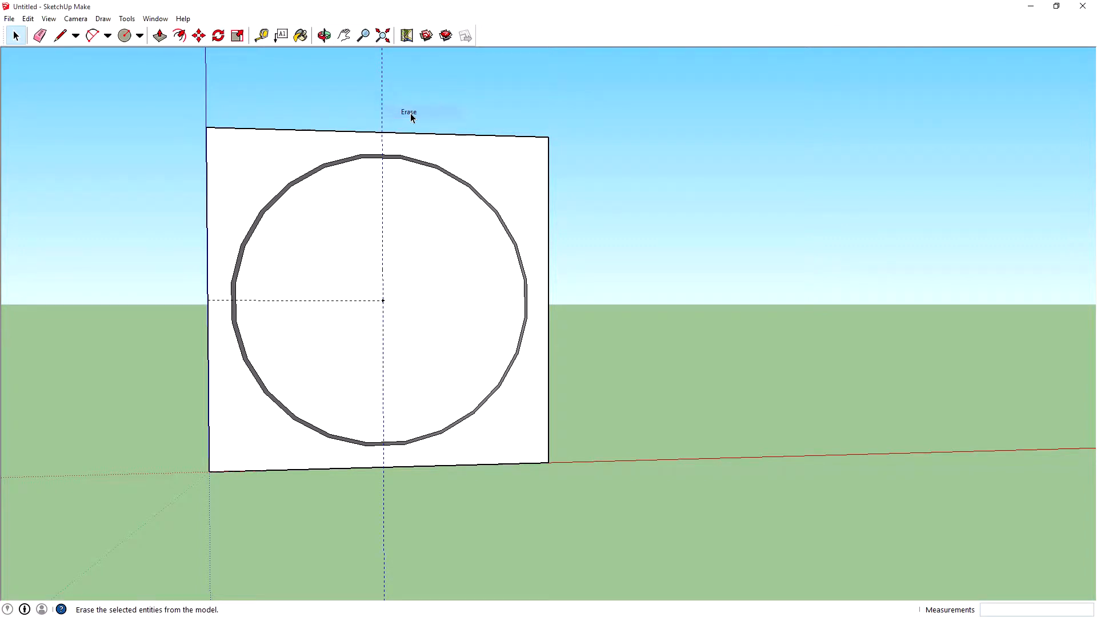
pyautogui.moveTo(406, 113)
pyautogui.mouseDown(button='middle')
pyautogui.moveTo(690, 239)
pyautogui.moveTo(682, 303)
pyautogui.mouseUp(button='middle')
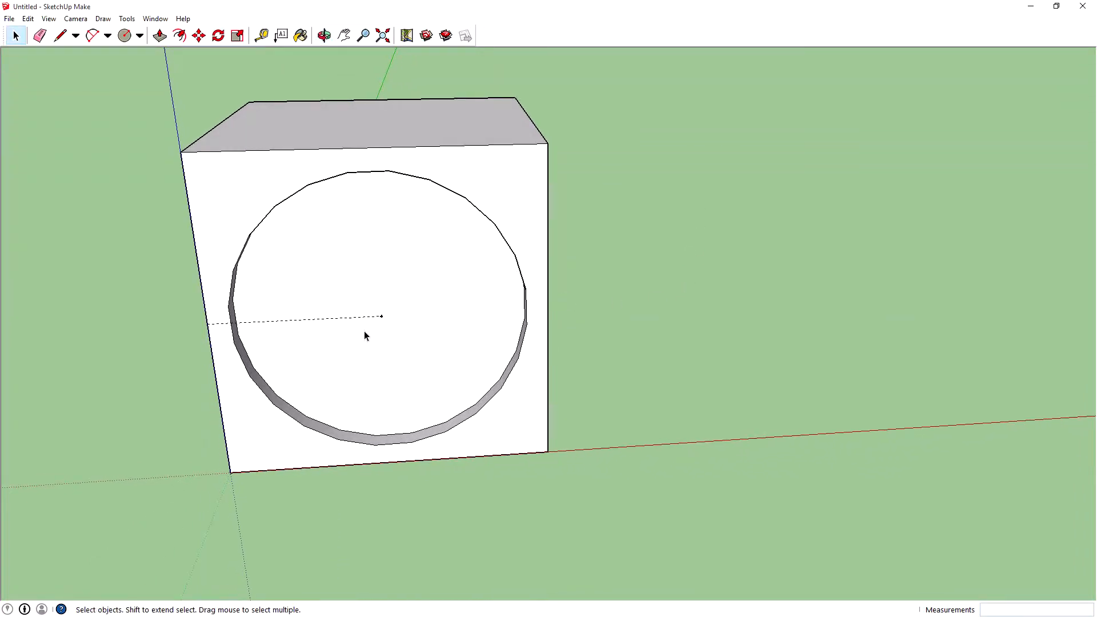
pyautogui.rightClick(381, 316)
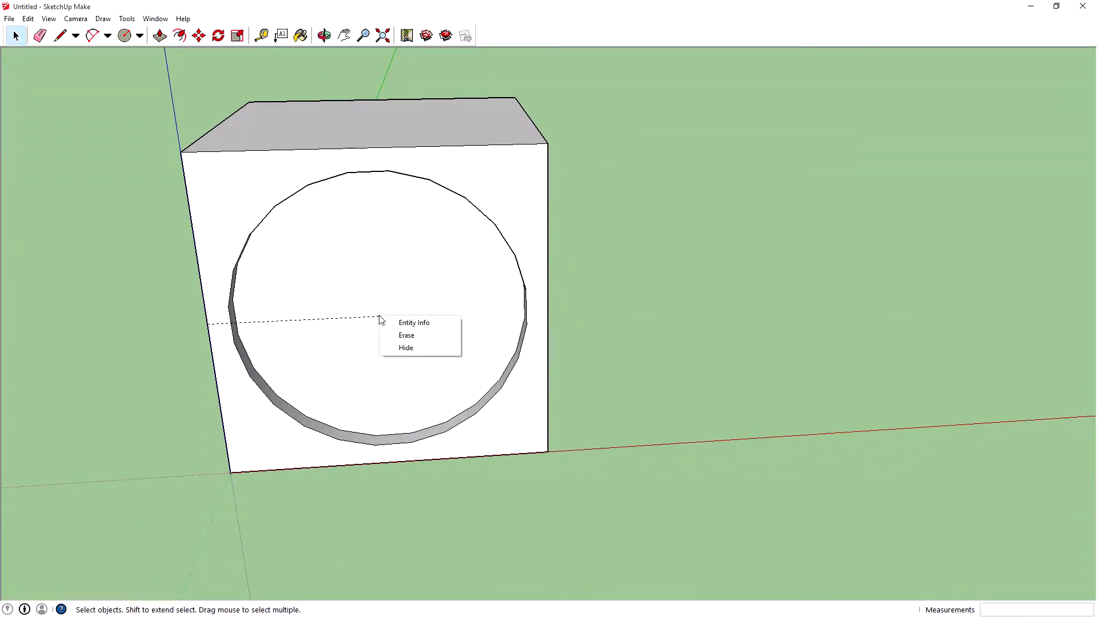
pyautogui.click(406, 335)
# Place a guide across the recessed circle about 0.03 m below its top edge, and another along it from the circle's left edge.
pyautogui.press('c')
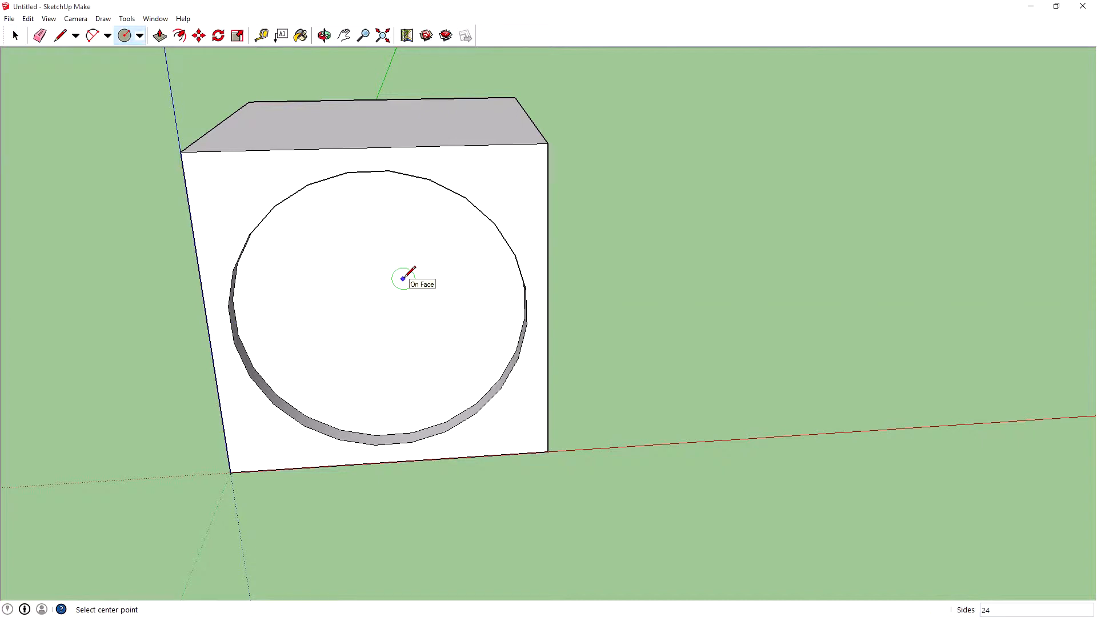
pyautogui.moveTo(756, 257); pyautogui.dragTo(451, 206, button='middle')
pyautogui.press('t')
pyautogui.click(402, 185)
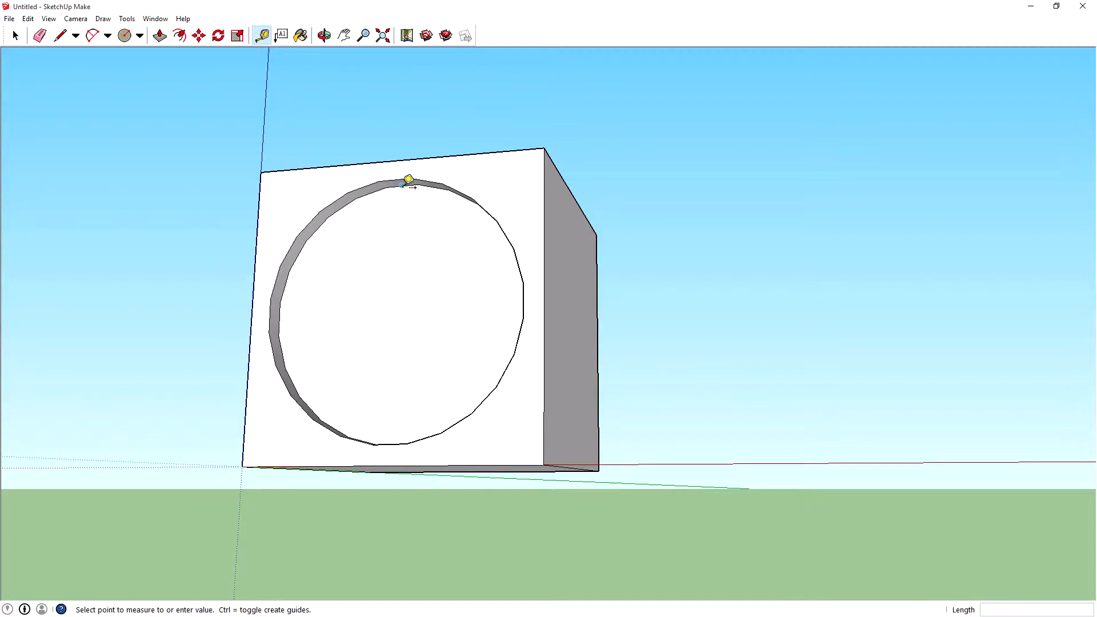
pyautogui.click(399, 311)
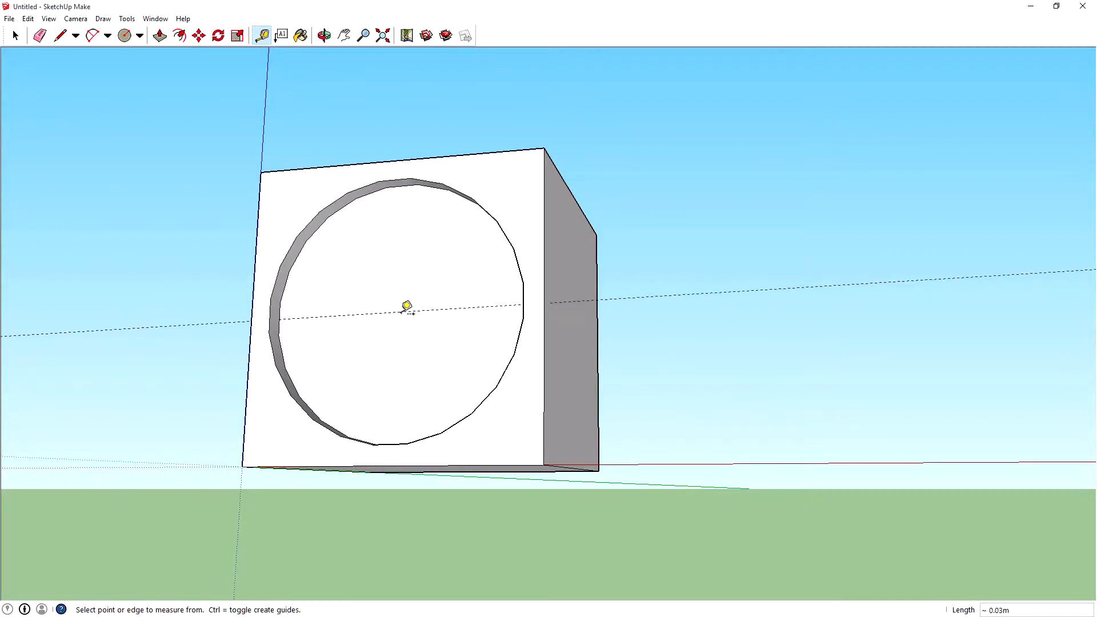
pyautogui.click(279, 318)
pyautogui.click(403, 309)
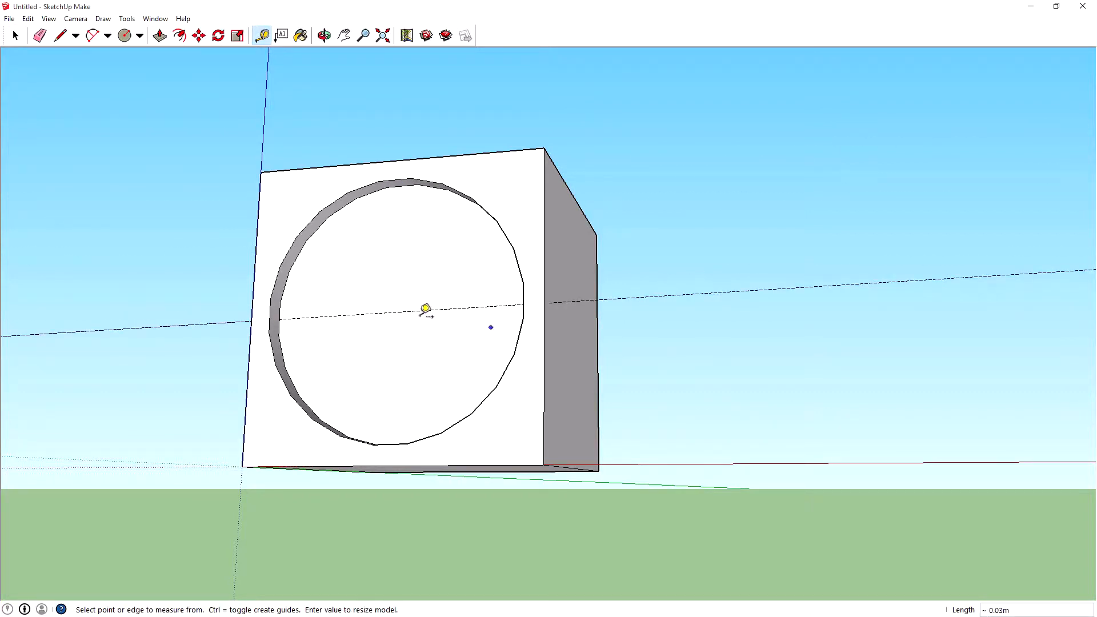
# Place a vertical guide across the recessed circle about 0.03 m from its left edge, crossing the horizontal guide.
pyautogui.click(279, 310)
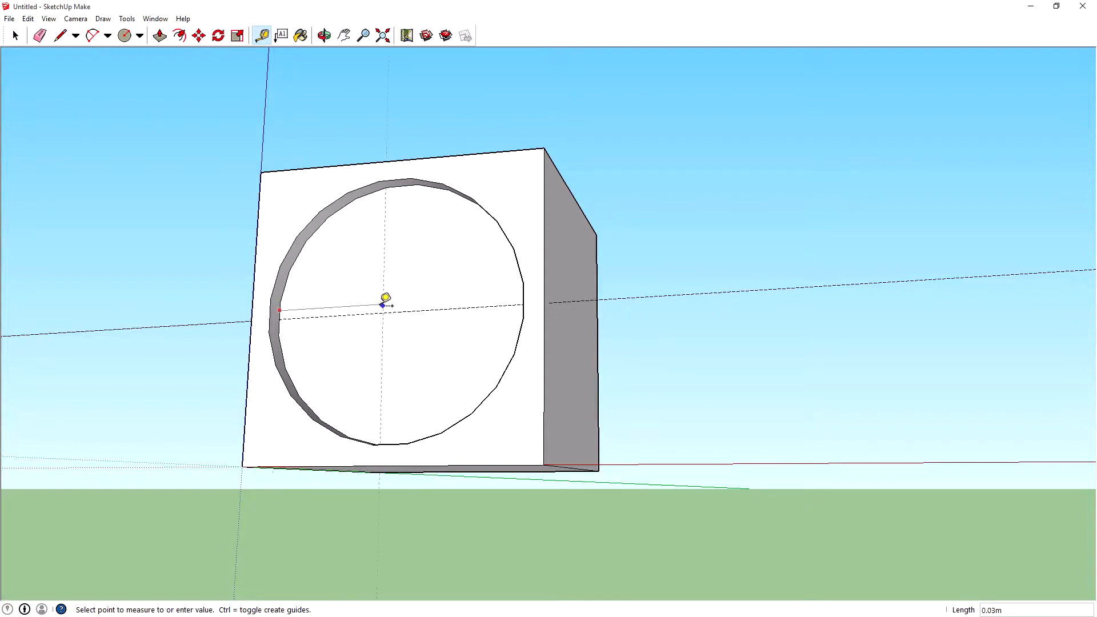
pyautogui.click(400, 303)
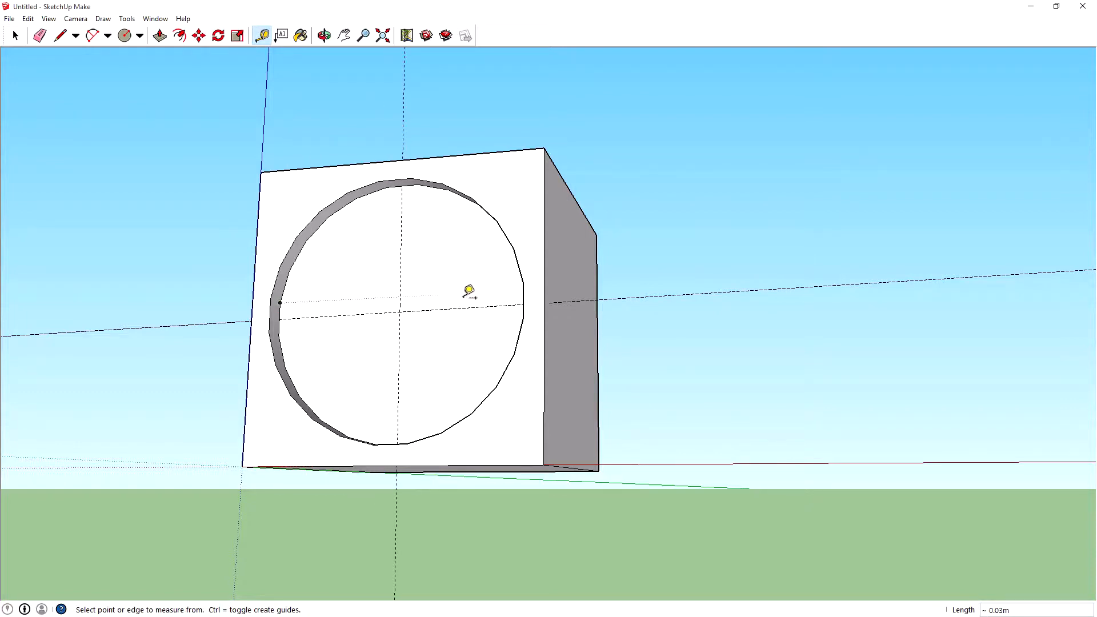
pyautogui.moveTo(417, 328); pyautogui.dragTo(339, 309, button='middle')
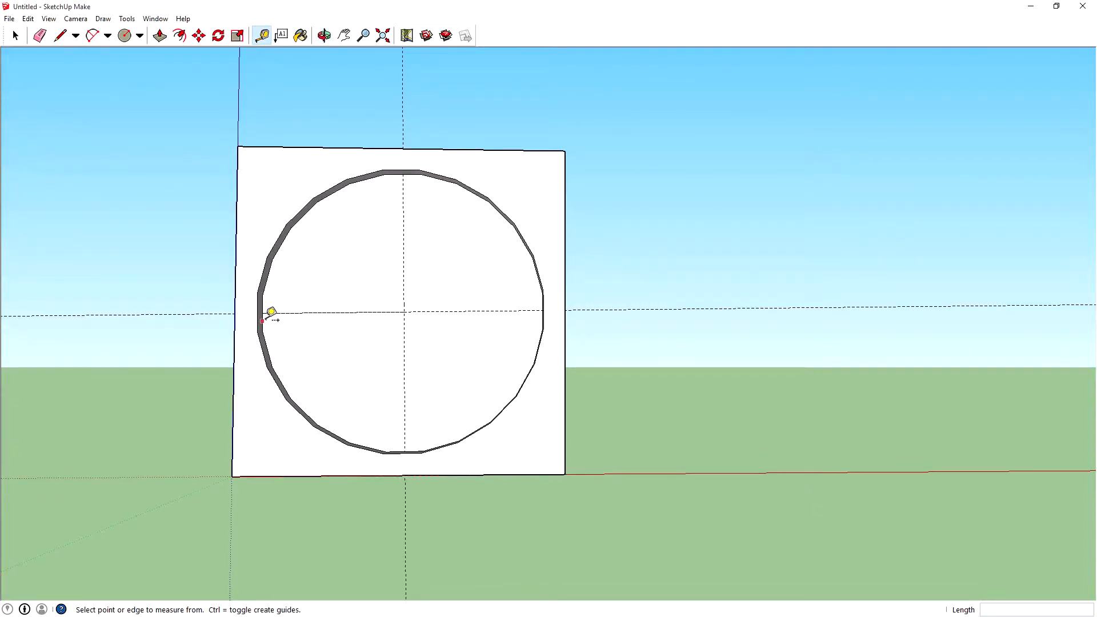
# Draw a circle with a 5 mm radius on the recessed face, centred on the guides' intersection.
pyautogui.click(124, 36)
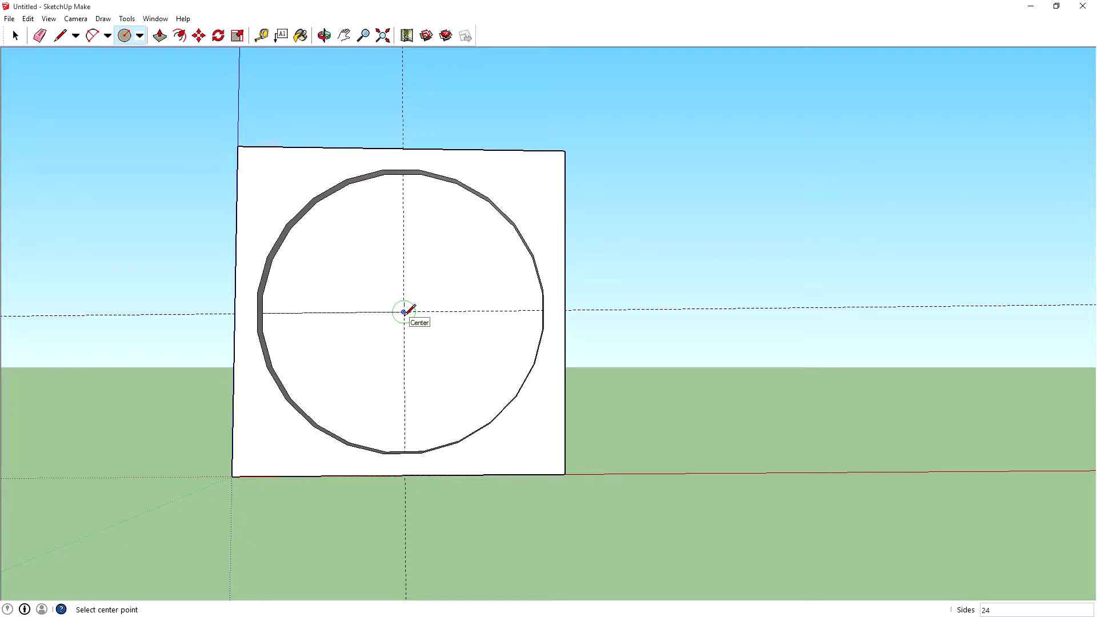
pyautogui.click(403, 312)
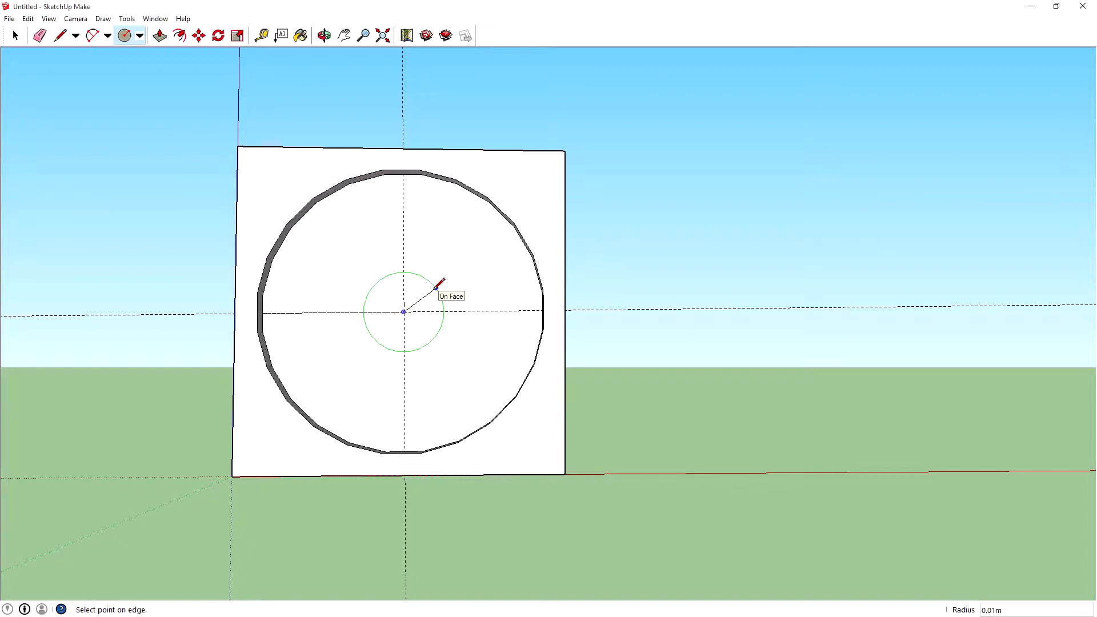
pyautogui.click(436, 286)
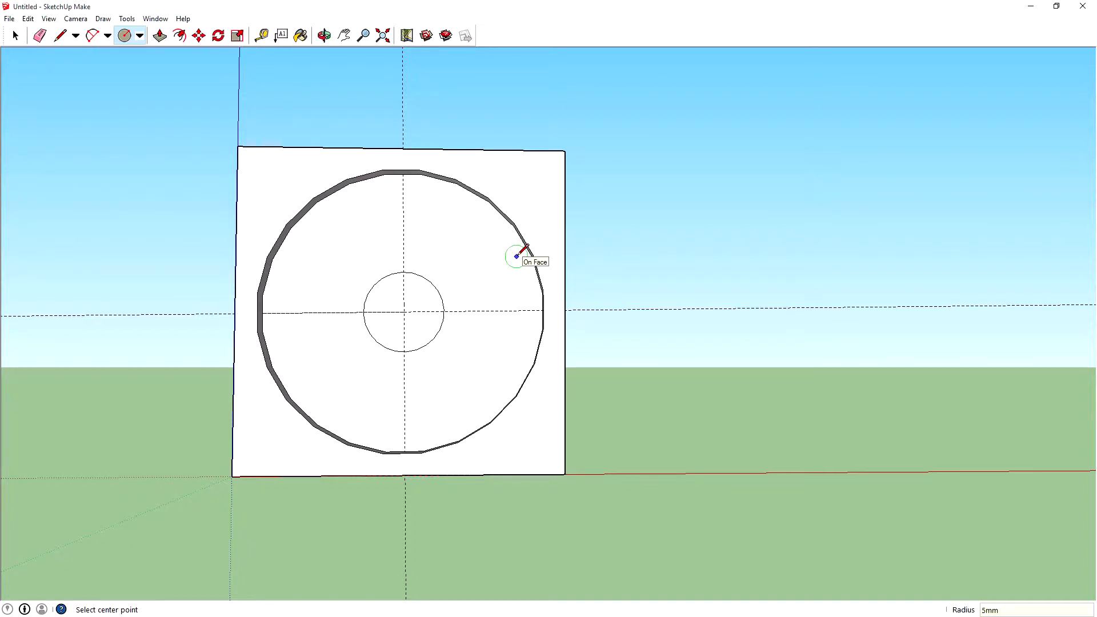
pyautogui.write('5mm')
pyautogui.press('Return')
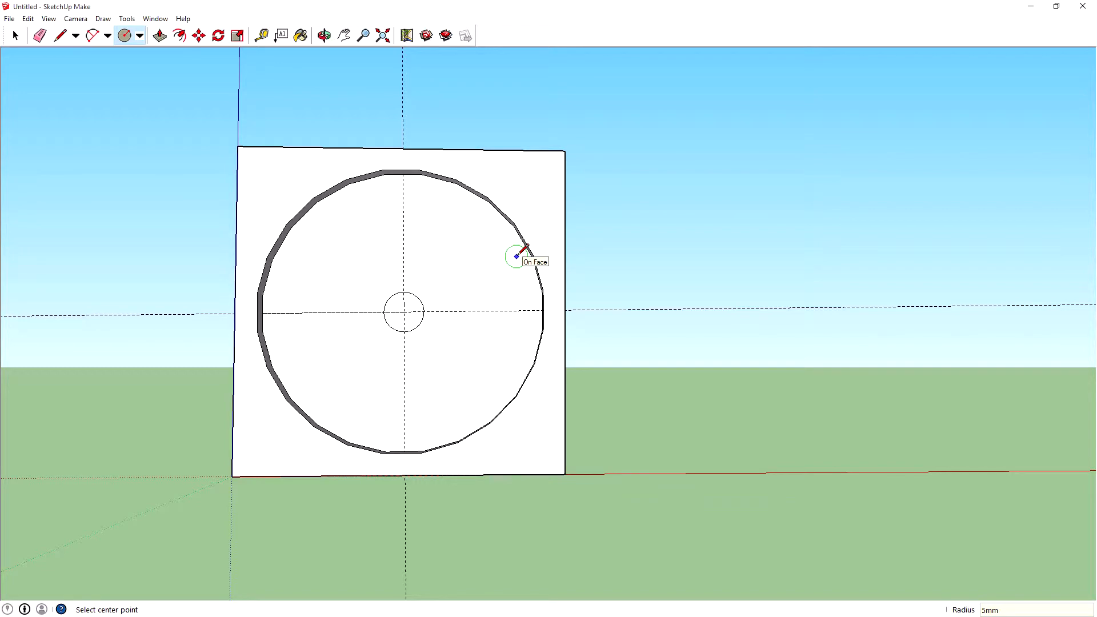
# Pull the small central circle 5 mm outward from the recessed face with Push/Pull.
pyautogui.click(159, 36)
pyautogui.moveTo(408, 306); pyautogui.dragTo(398, 315)
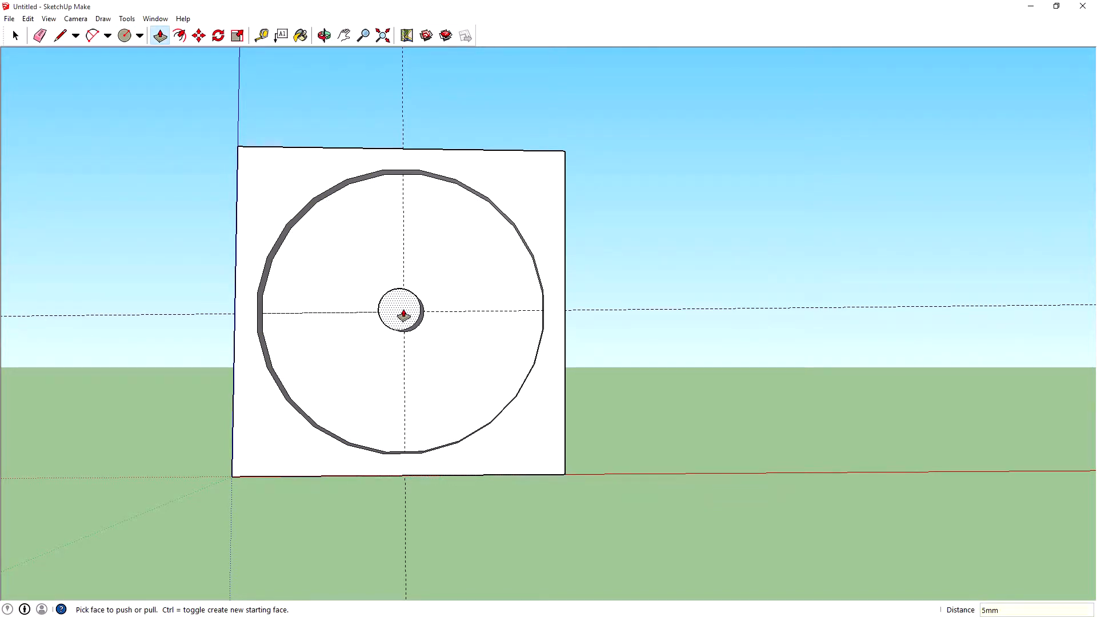
pyautogui.press('Return')
# Erase the vertical and horizontal guides that cross the recessed circle.
pyautogui.moveTo(752, 250); pyautogui.dragTo(741, 270, button='middle')
pyautogui.moveTo(636, 218); pyautogui.dragTo(701, 386, button='middle')
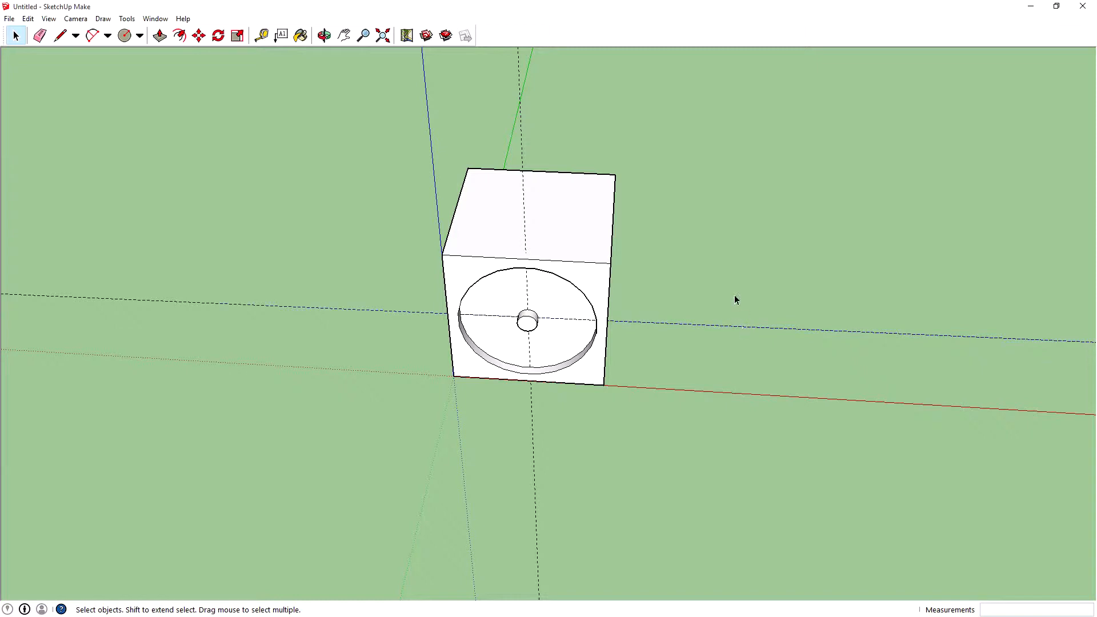
pyautogui.rightClick(767, 327)
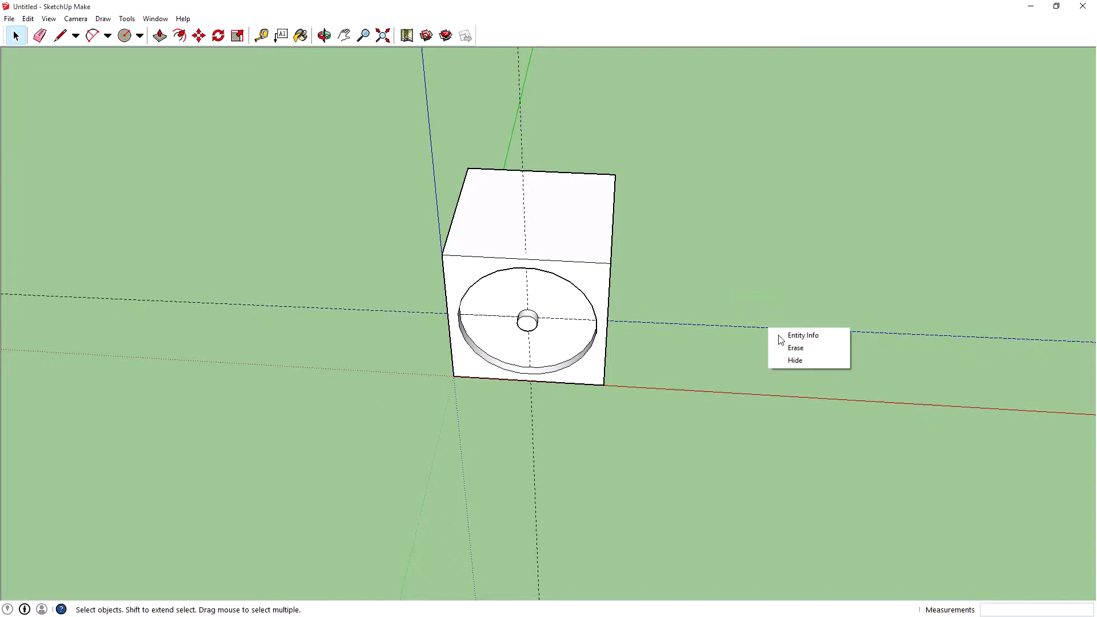
pyautogui.click(799, 346)
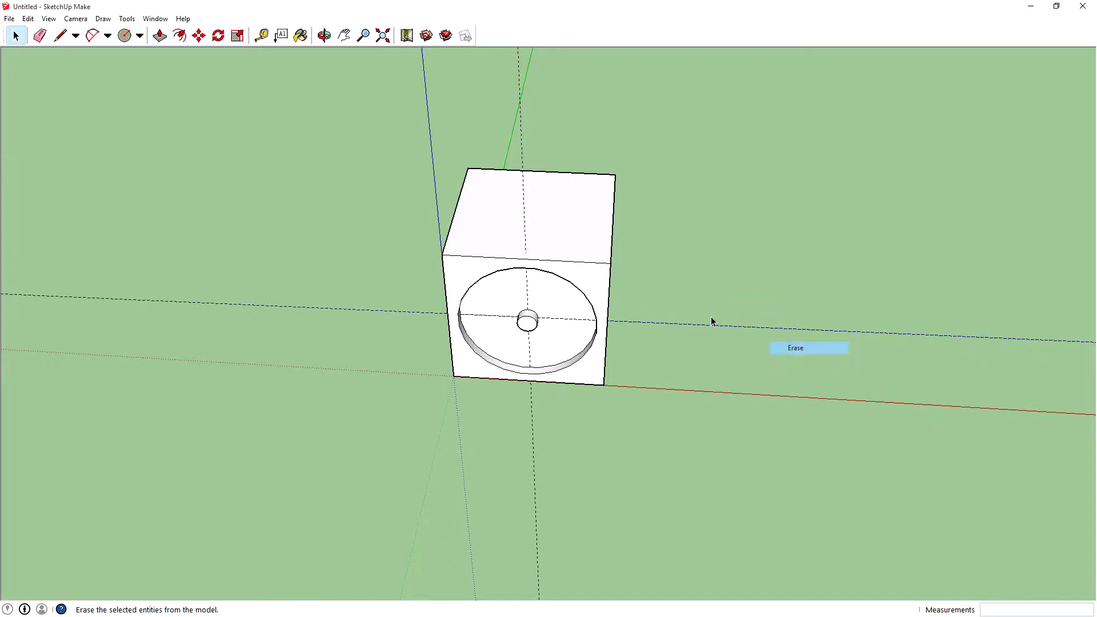
pyautogui.rightClick(519, 79)
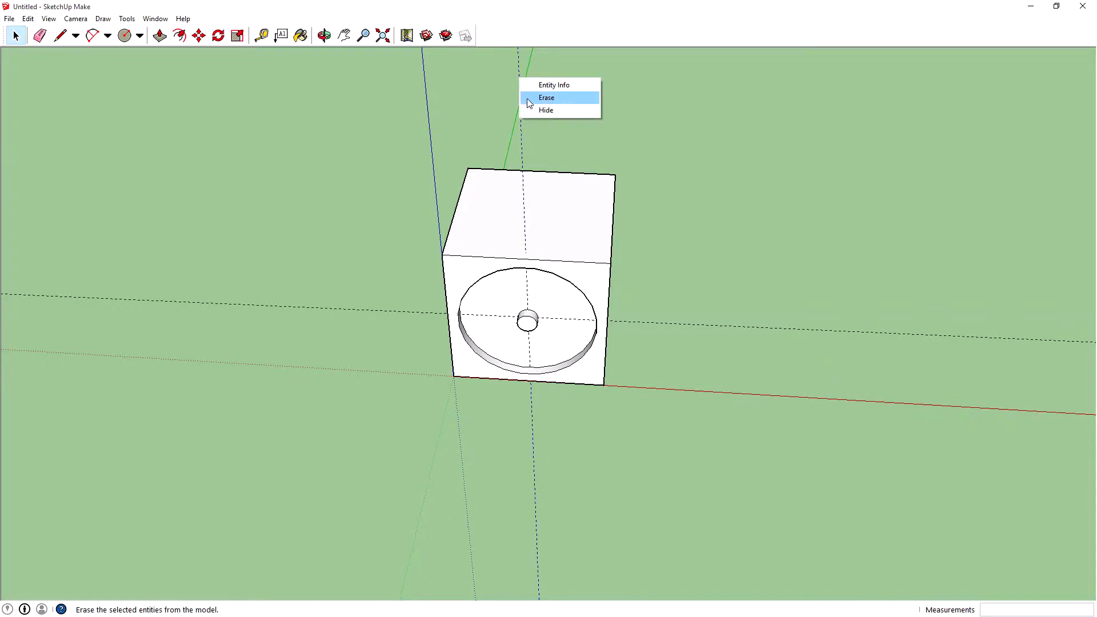
pyautogui.click(528, 98)
pyautogui.rightClick(712, 326)
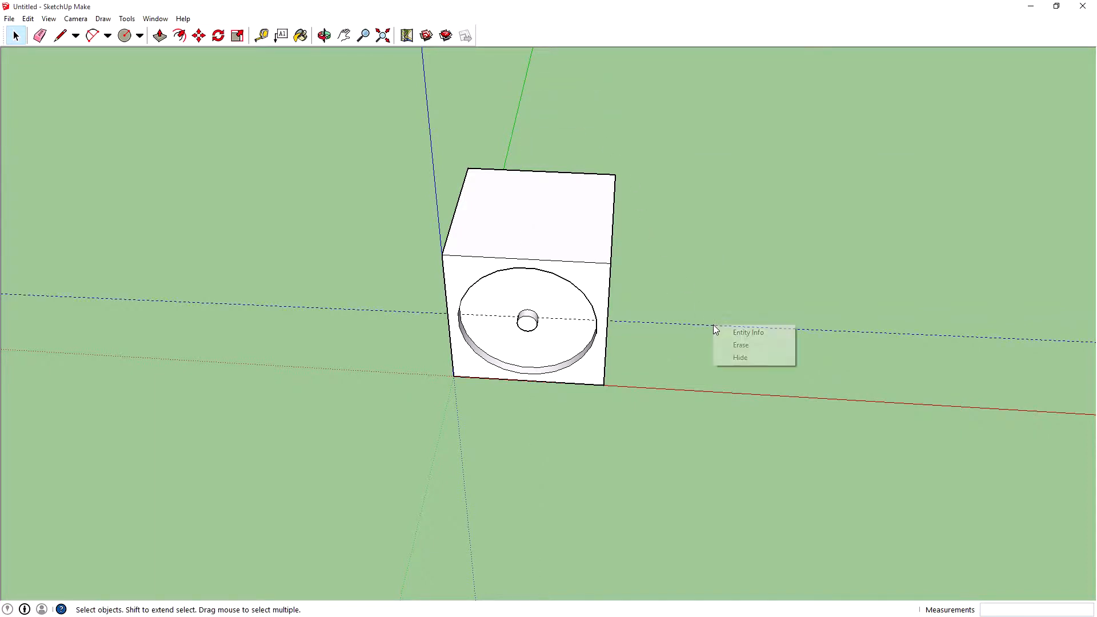
pyautogui.click(737, 345)
# Draw a line across the cube's top face from the back edge's midpoint to the front edge's midpoint.
pyautogui.moveTo(677, 166); pyautogui.dragTo(455, 177, button='middle')
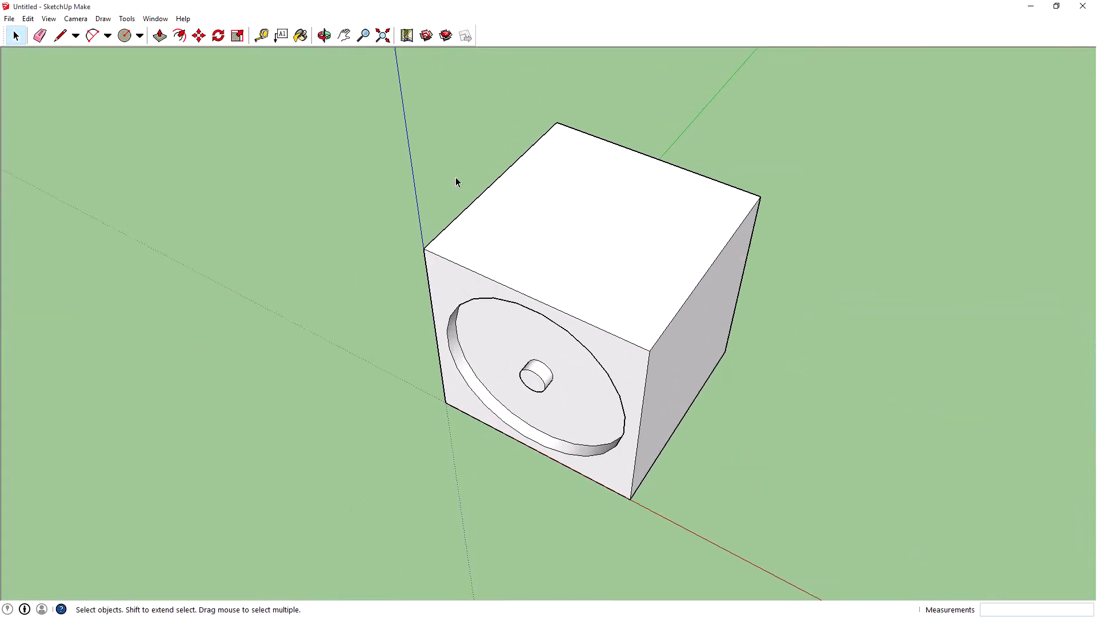
pyautogui.click(60, 36)
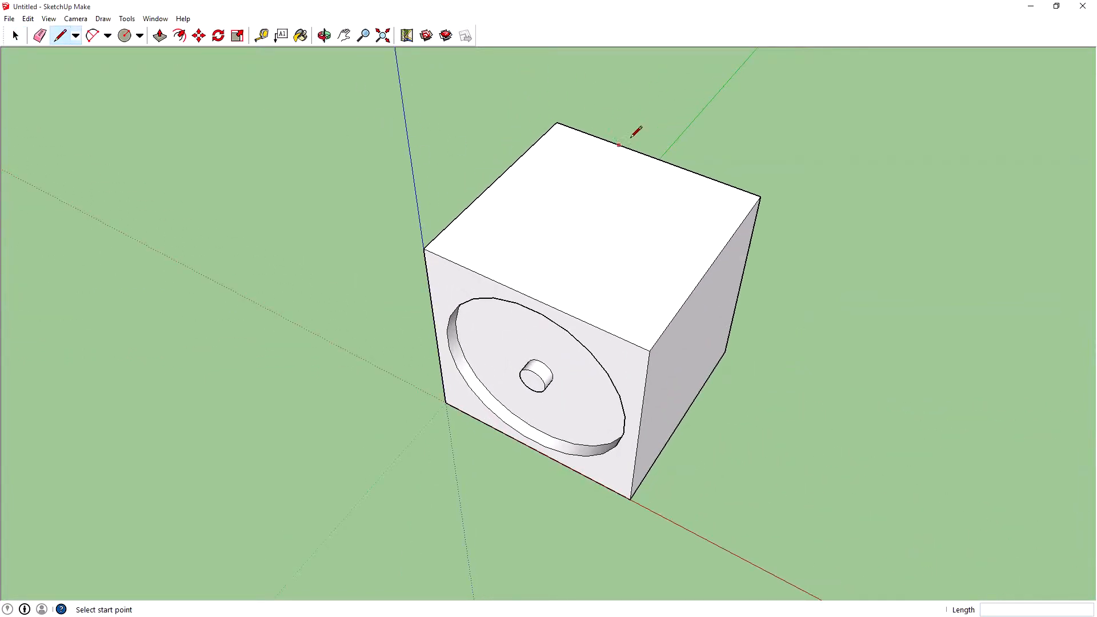
pyautogui.click(653, 157)
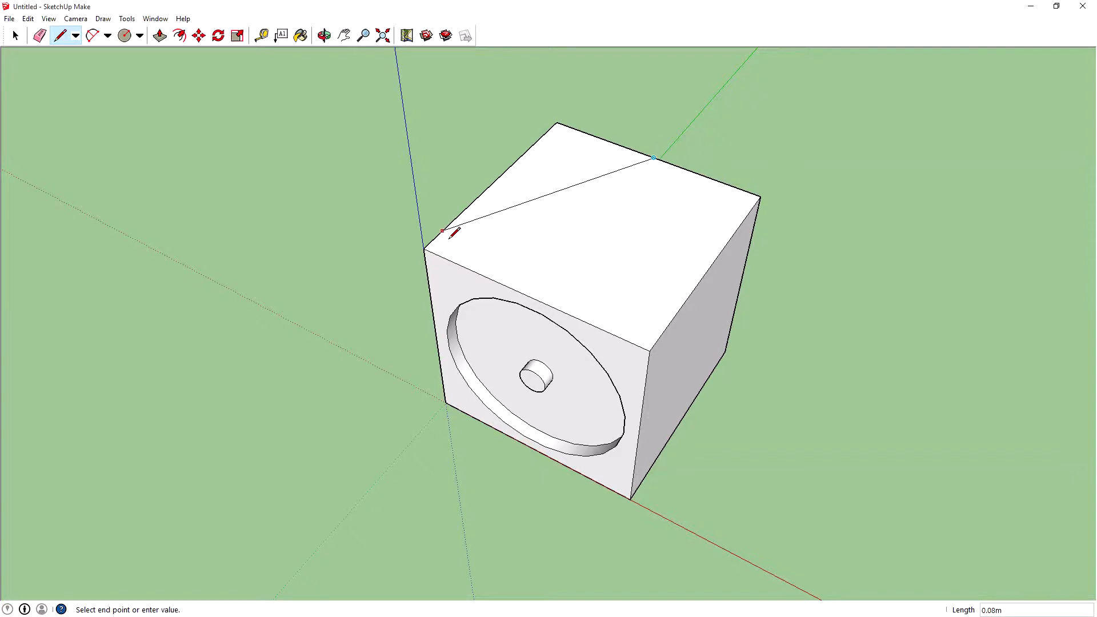
pyautogui.click(530, 297)
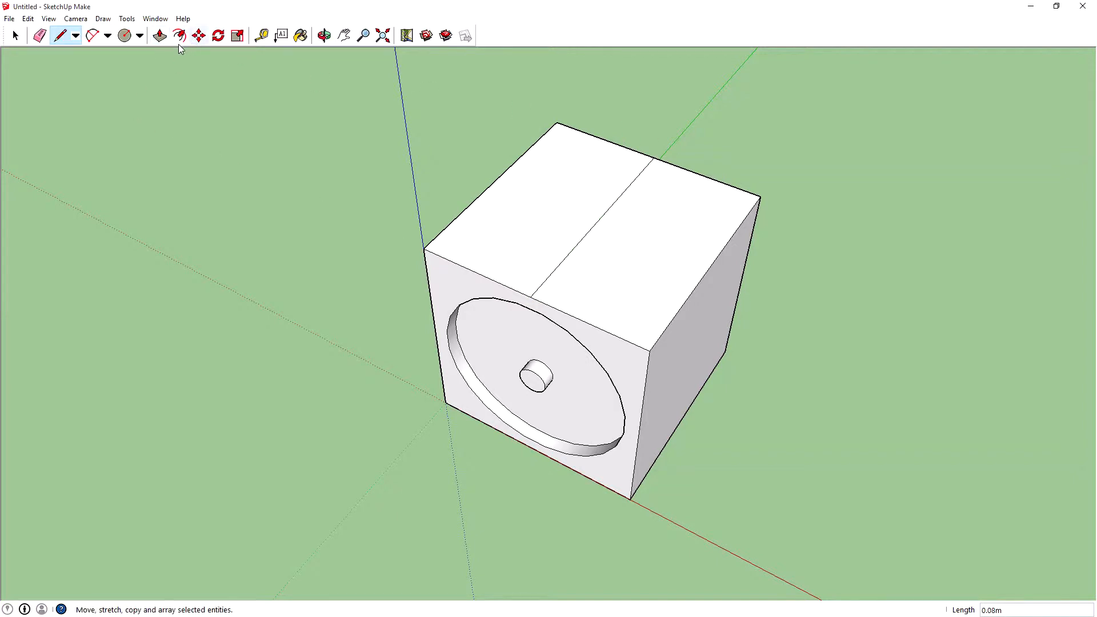
# Move the top face's centre line straight up about 0.01 m to form a gable-shaped ridge.
pyautogui.click(199, 36)
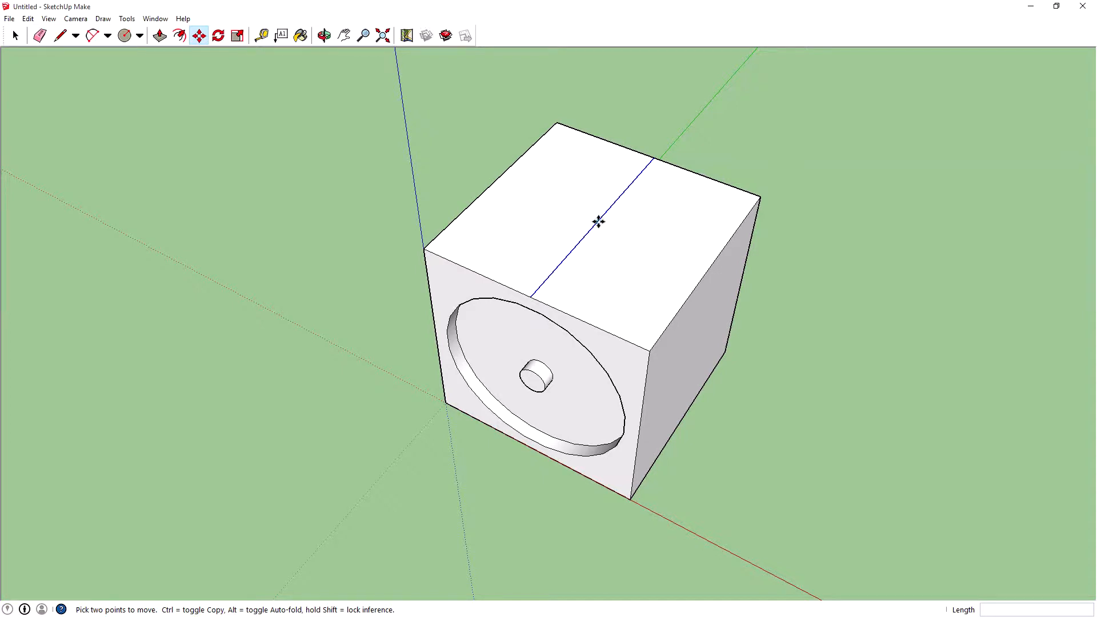
pyautogui.click(598, 220)
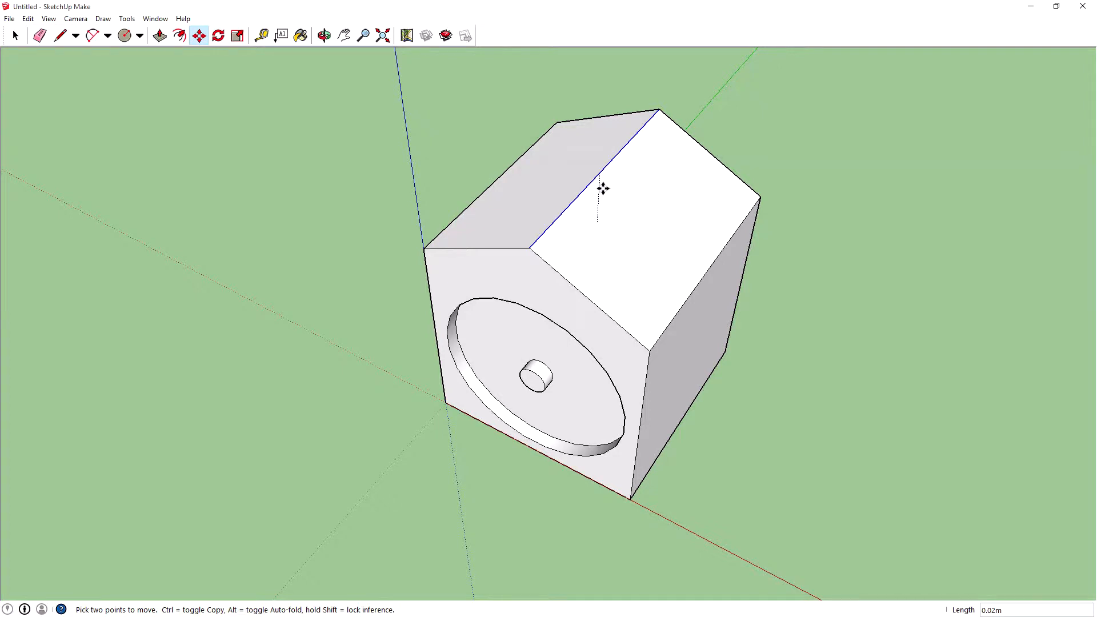
pyautogui.click(603, 195)
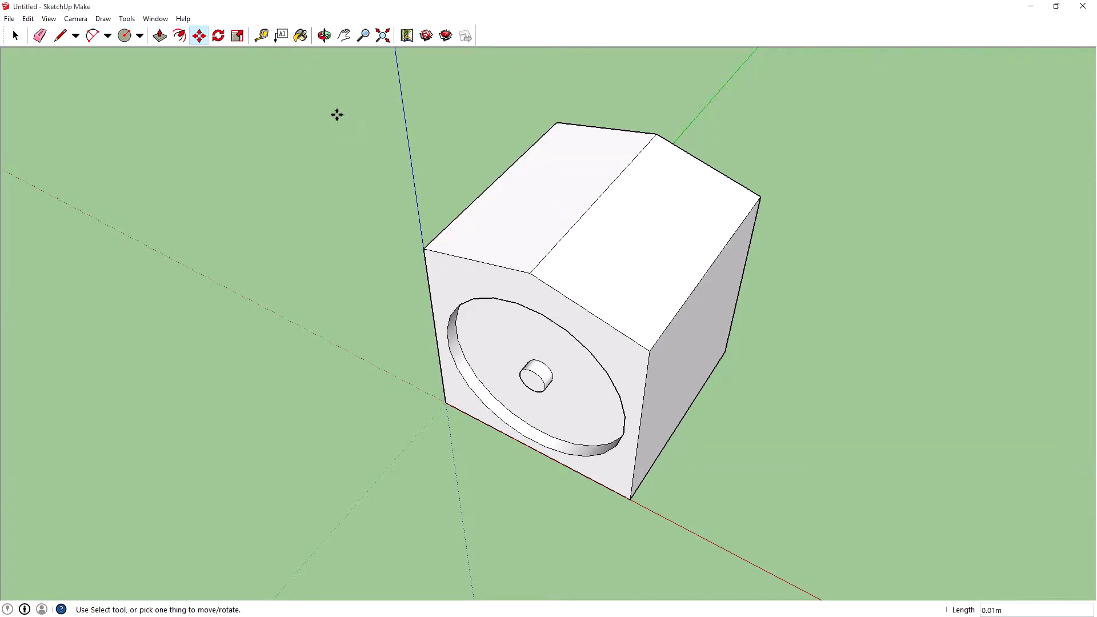
# Orbit around the model and pan the view to examine its front and the sloped top faces.
pyautogui.click(324, 37)
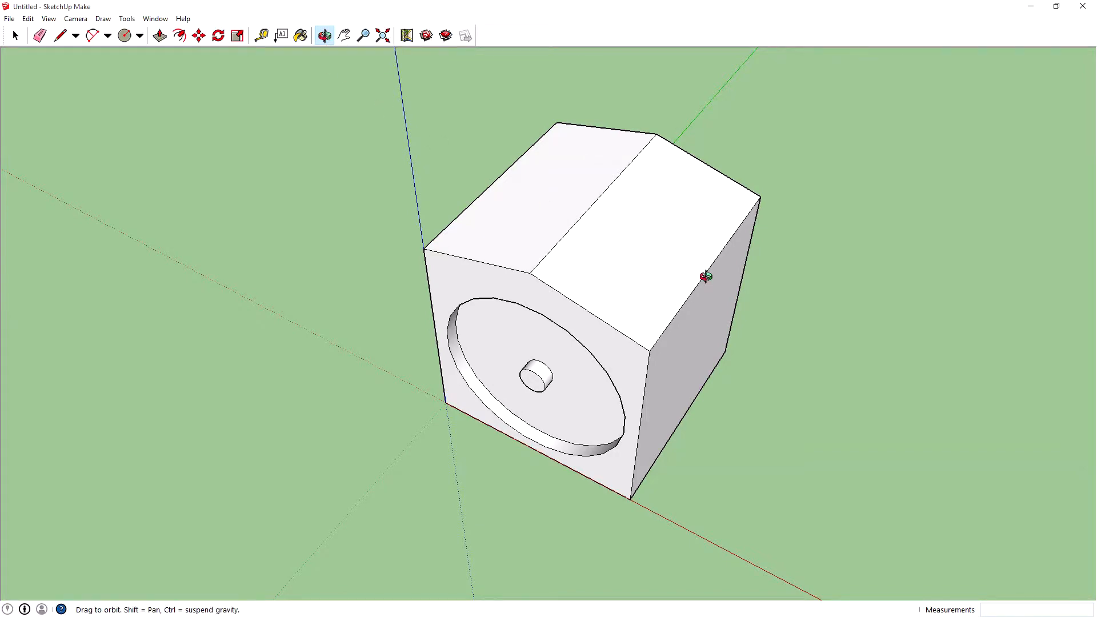
pyautogui.moveTo(697, 280); pyautogui.dragTo(712, 382)
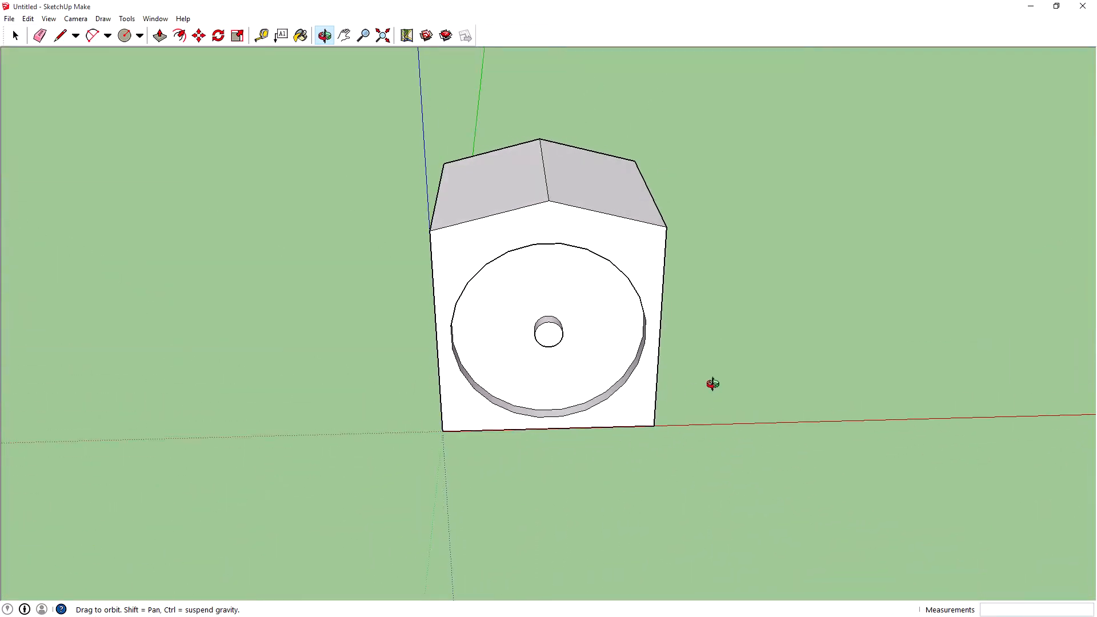
pyautogui.moveTo(729, 324); pyautogui.dragTo(552, 288)
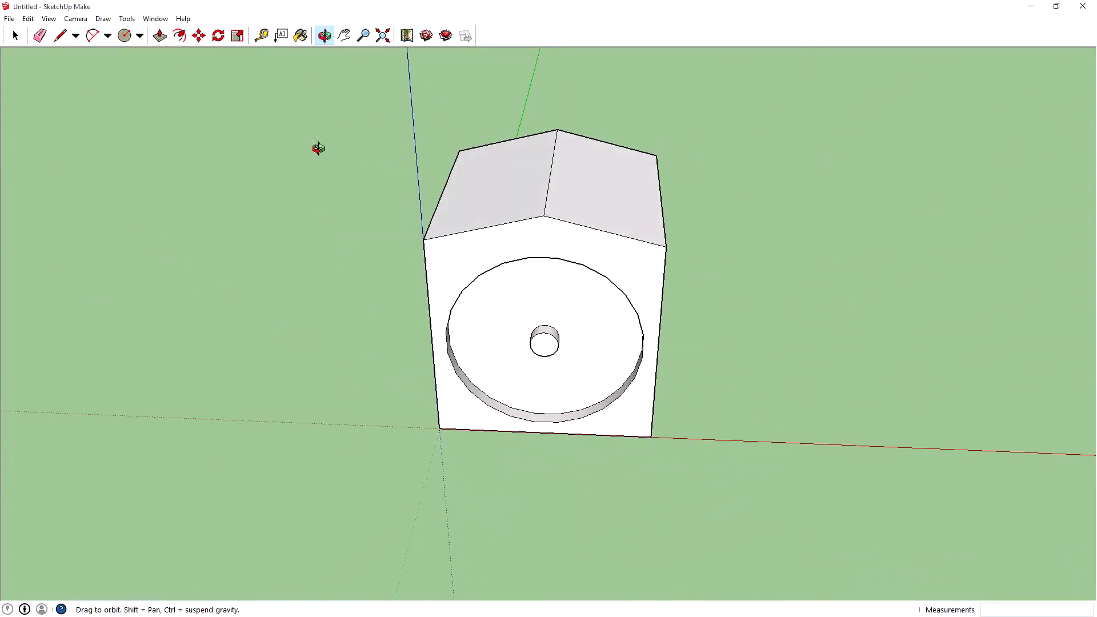
pyautogui.click(346, 37)
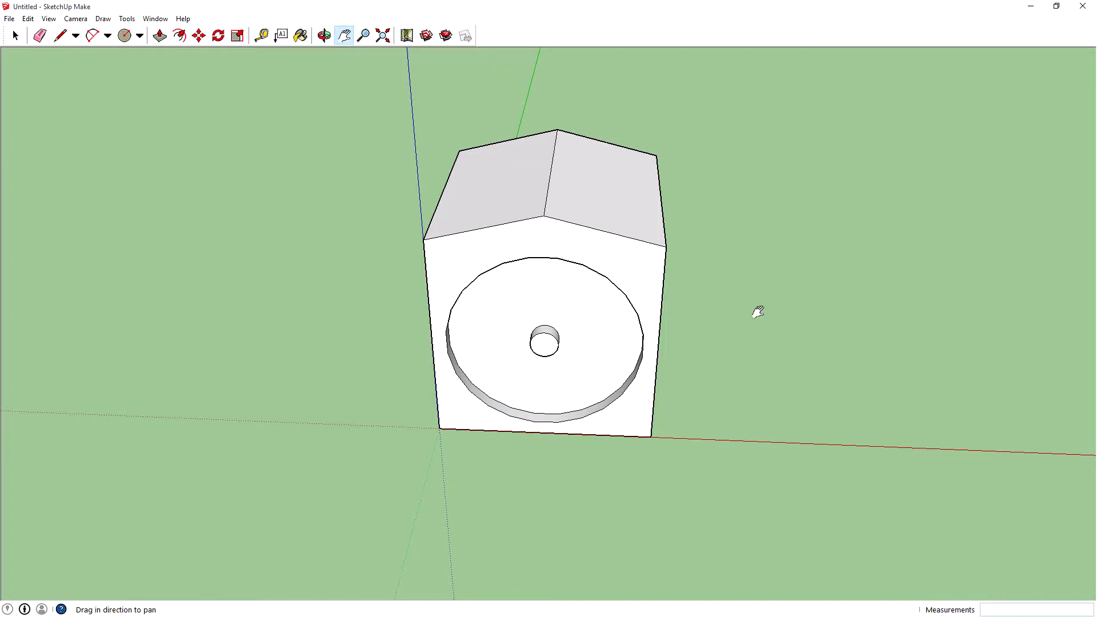
pyautogui.moveTo(756, 310); pyautogui.dragTo(400, 289)
pyautogui.moveTo(472, 216); pyautogui.dragTo(431, 237)
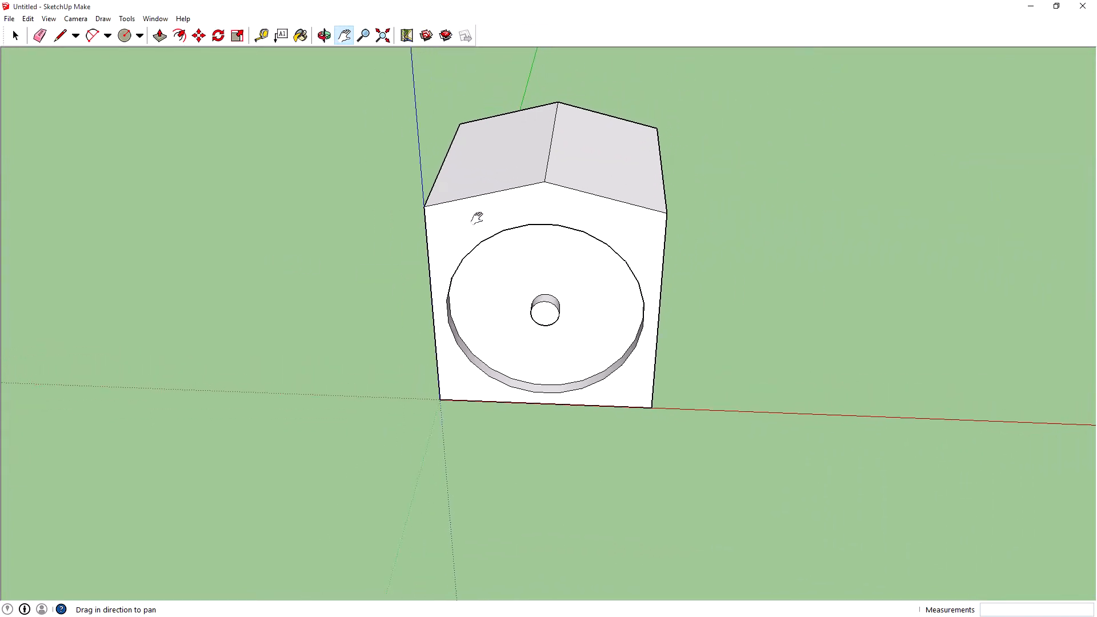
pyautogui.moveTo(580, 174); pyautogui.dragTo(610, 193)
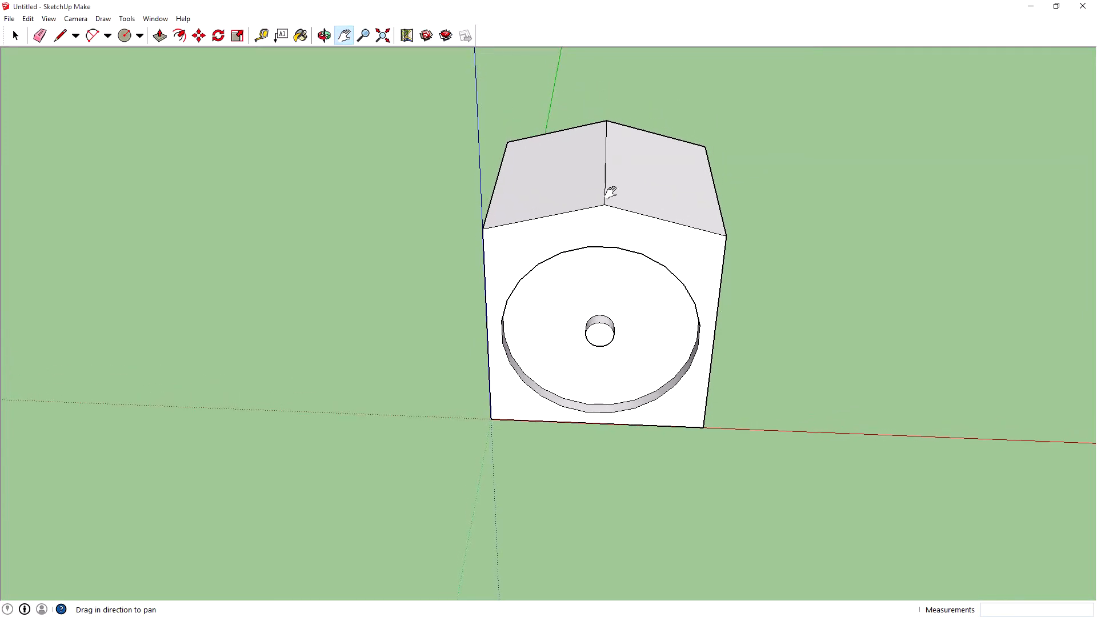
# Zoom in and out on the model and fit it in the view with Zoom Extents.
pyautogui.click(363, 35)
pyautogui.moveTo(705, 252); pyautogui.dragTo(369, 93)
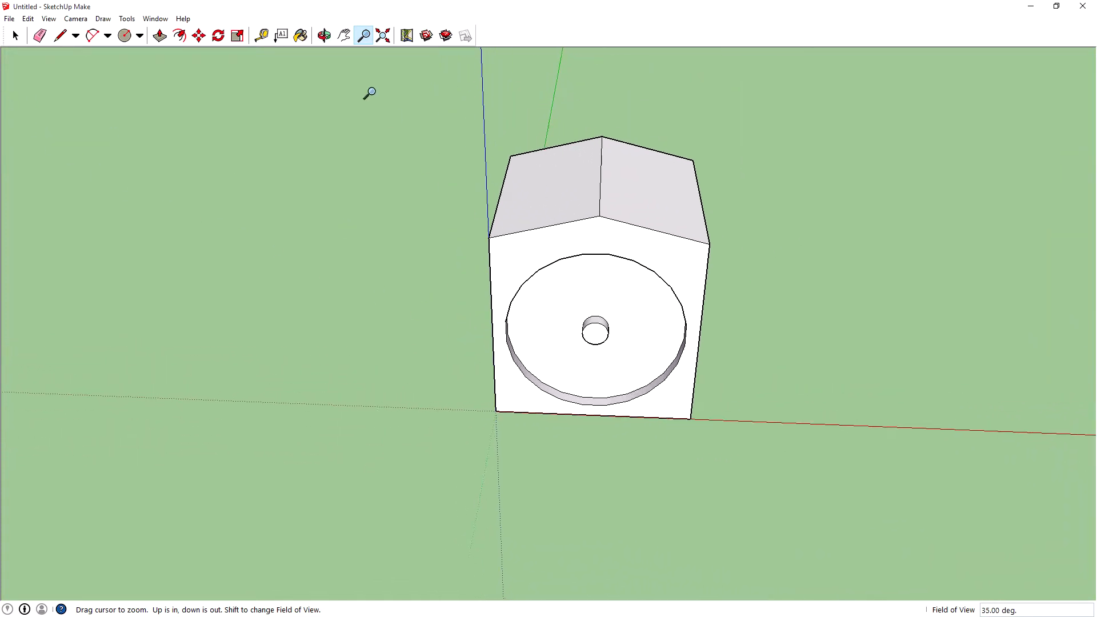
pyautogui.click(383, 35)
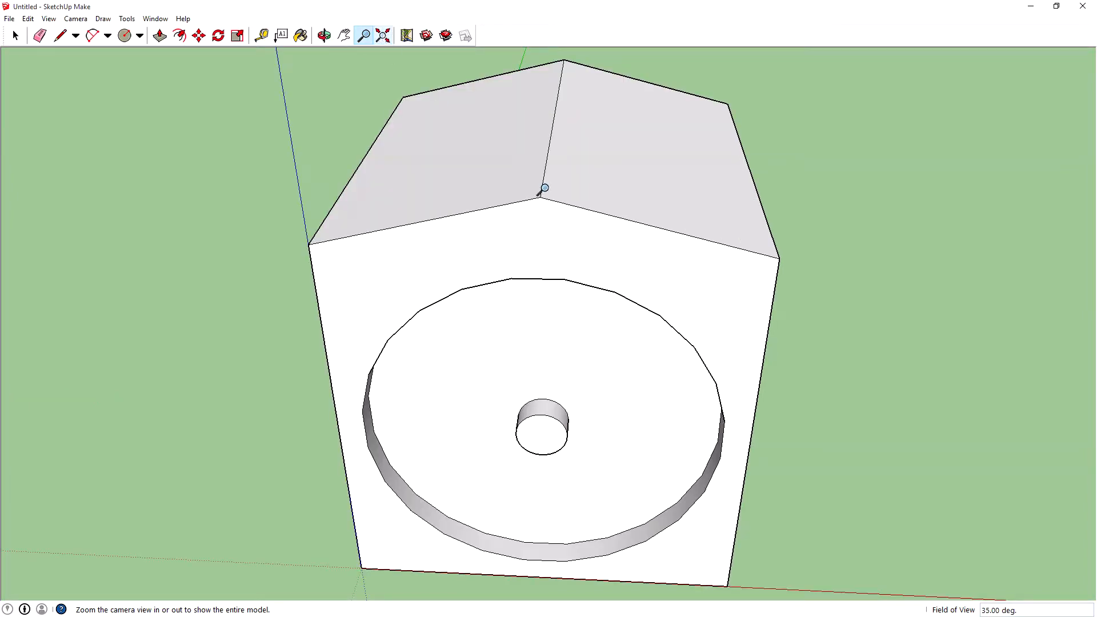
pyautogui.scroll(-10, 737, 302)
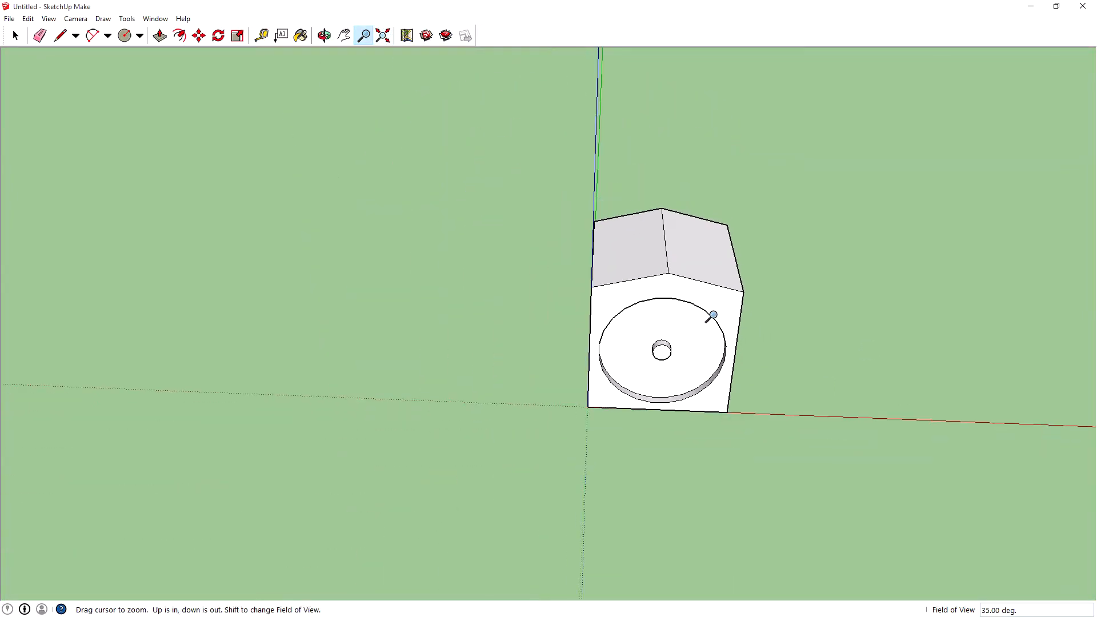
pyautogui.scroll(10, 568, 319)
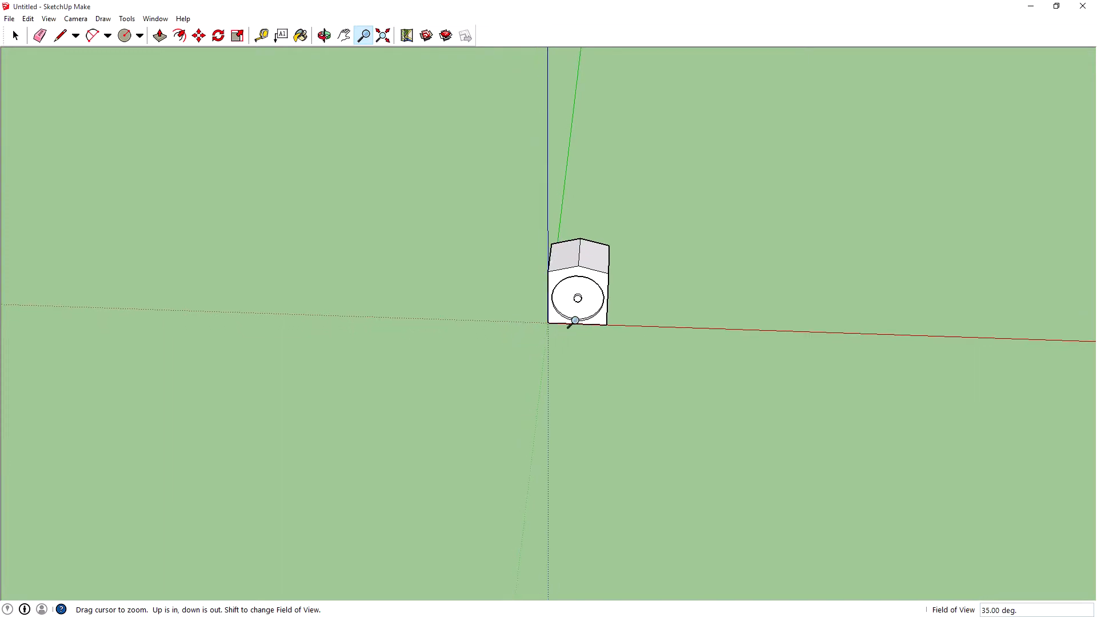
pyautogui.scroll(2, 546, 274)
pyautogui.scroll(-5, 543, 286)
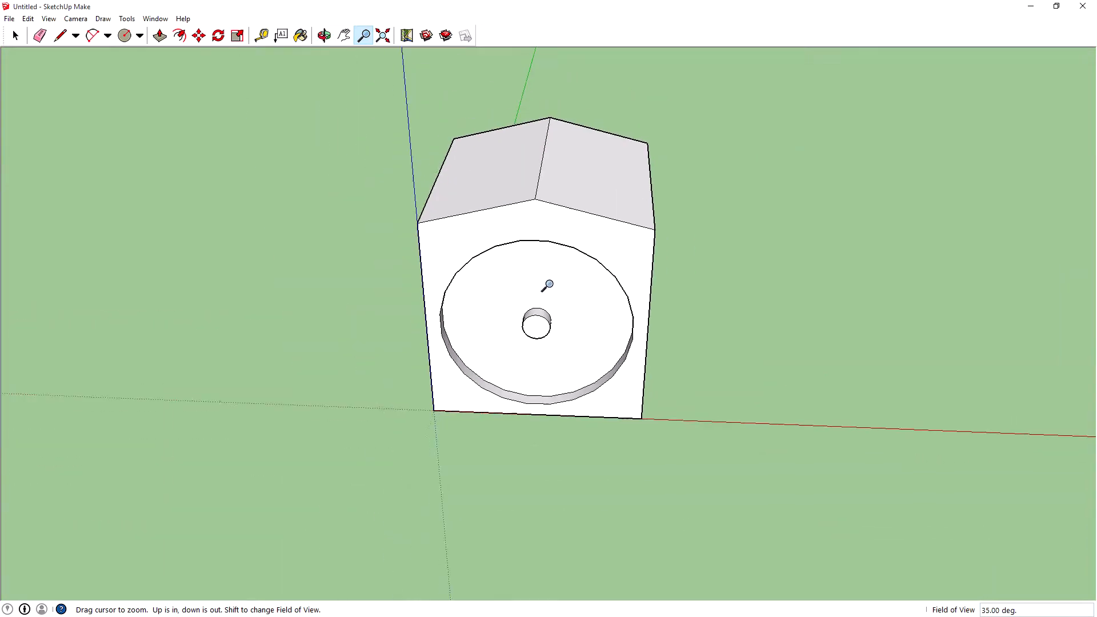
pyautogui.scroll(-2, 574, 285)
pyautogui.scroll(4, 571, 285)
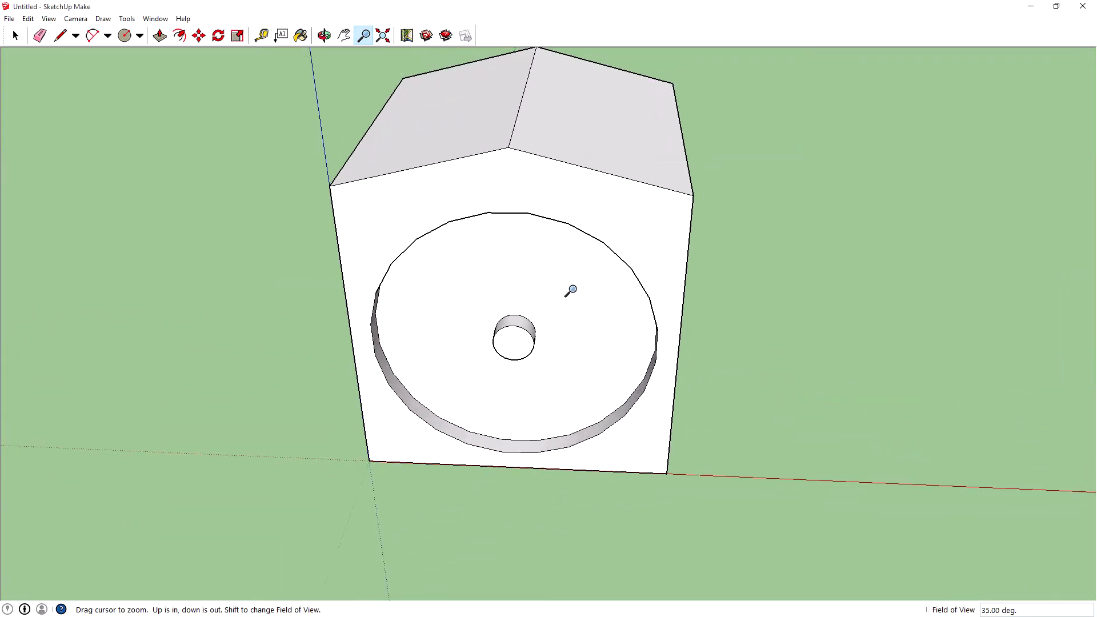
pyautogui.scroll(-4, 570, 288)
pyautogui.scroll(-5, 569, 291)
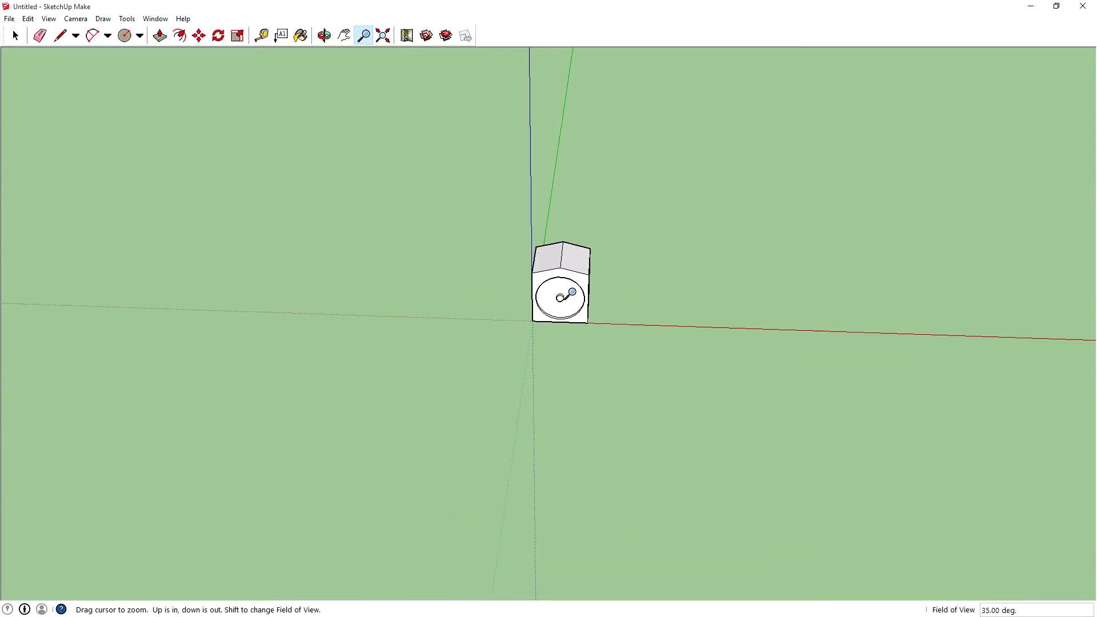
pyautogui.scroll(5, 322, 263)
pyautogui.scroll(-5, 321, 262)
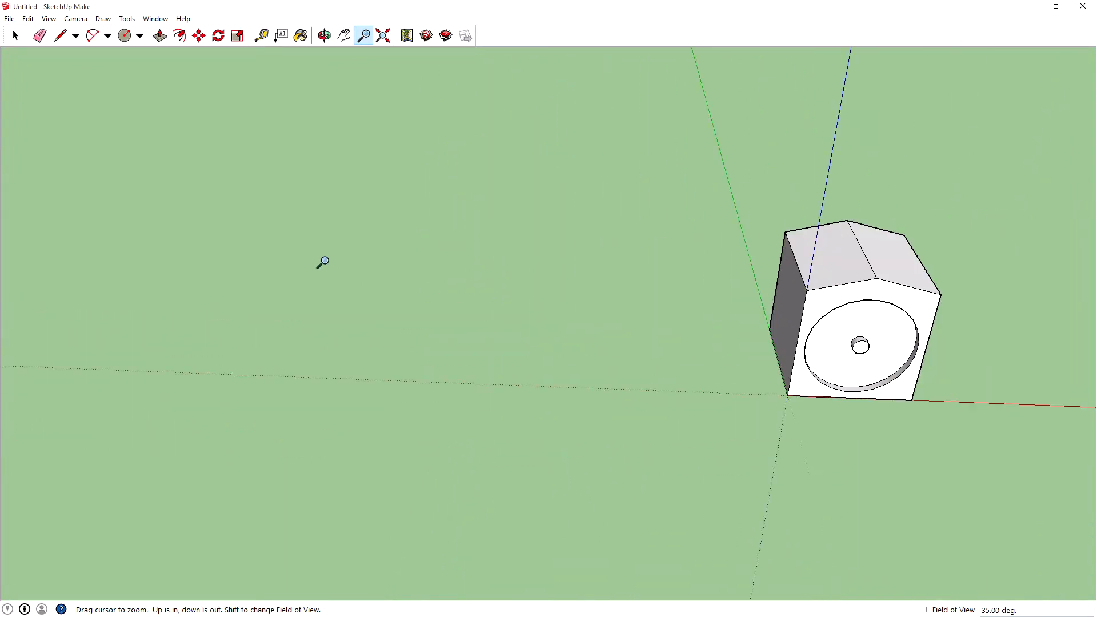
pyautogui.scroll(5, 672, 294)
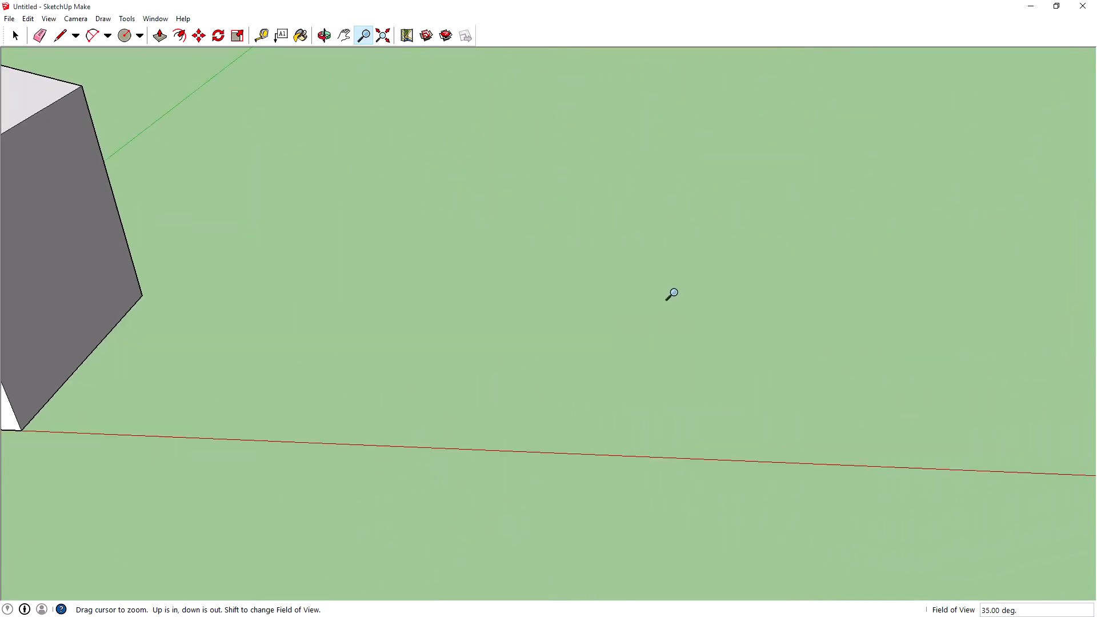
# Zoom and orbit around the model to examine its recessed front face from above and from near ground level.
pyautogui.scroll(-5, 669, 297)
pyautogui.scroll(5, 509, 288)
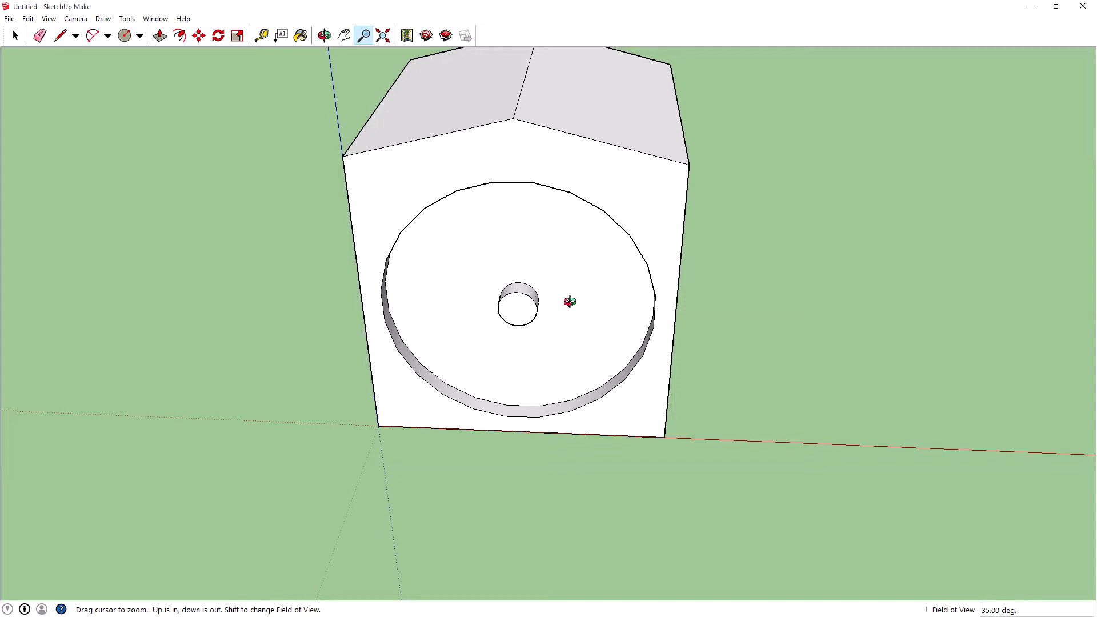
pyautogui.moveTo(570, 301); pyautogui.dragTo(645, 161, button='middle')
pyautogui.press('z')
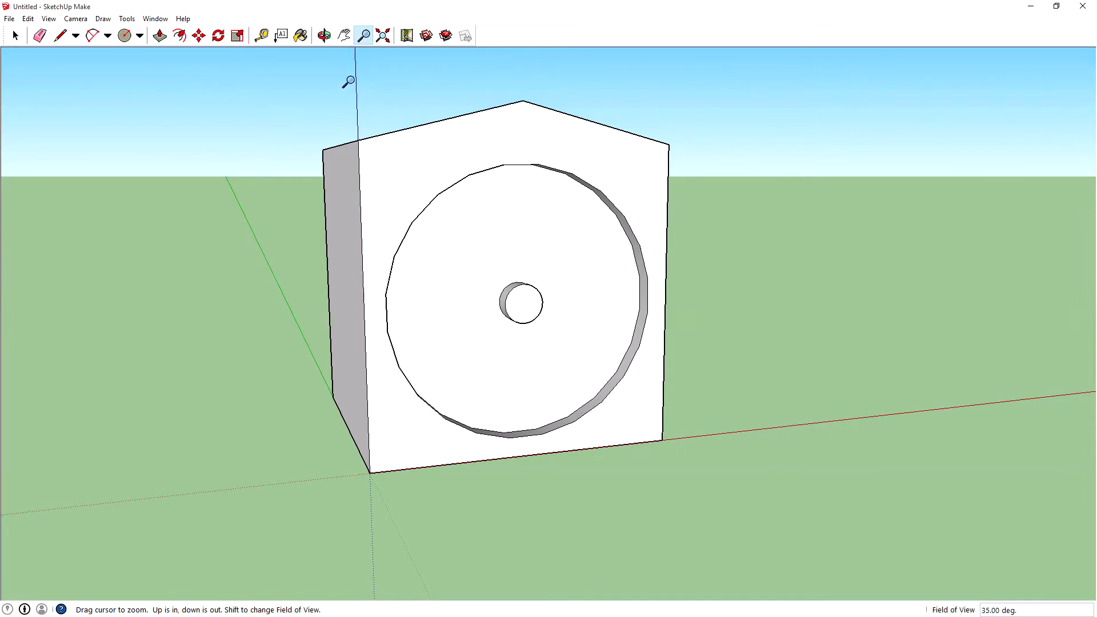
pyautogui.click(329, 41)
pyautogui.moveTo(440, 139); pyautogui.dragTo(455, 345)
pyautogui.press('z')
pyautogui.rightClick(554, 258)
pyautogui.click(838, 246)
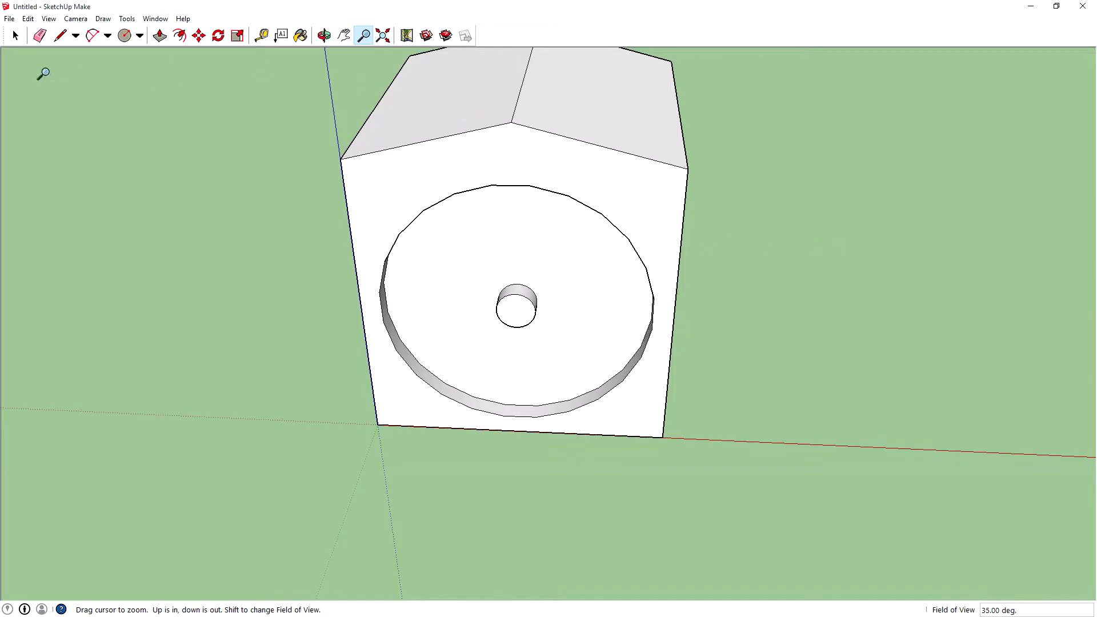
# Activate the Select tool, orbit above the model, and use Pan and zoom to inspect the recessed circle and knob closely.
pyautogui.click(15, 35)
pyautogui.moveTo(768, 227); pyautogui.dragTo(824, 294, button='middle')
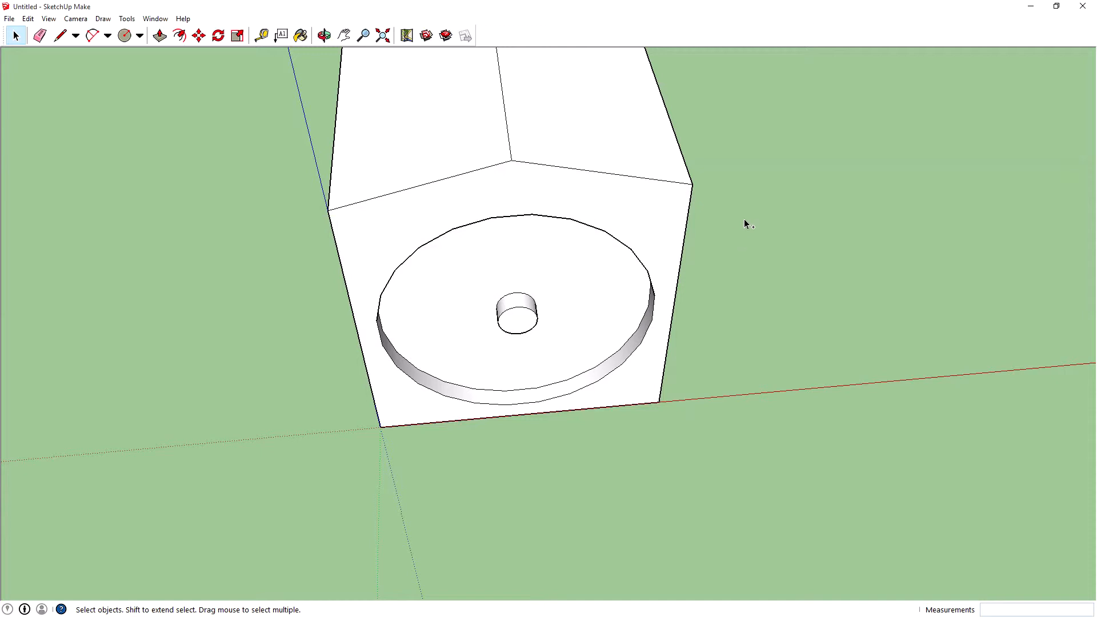
pyautogui.press('alt')
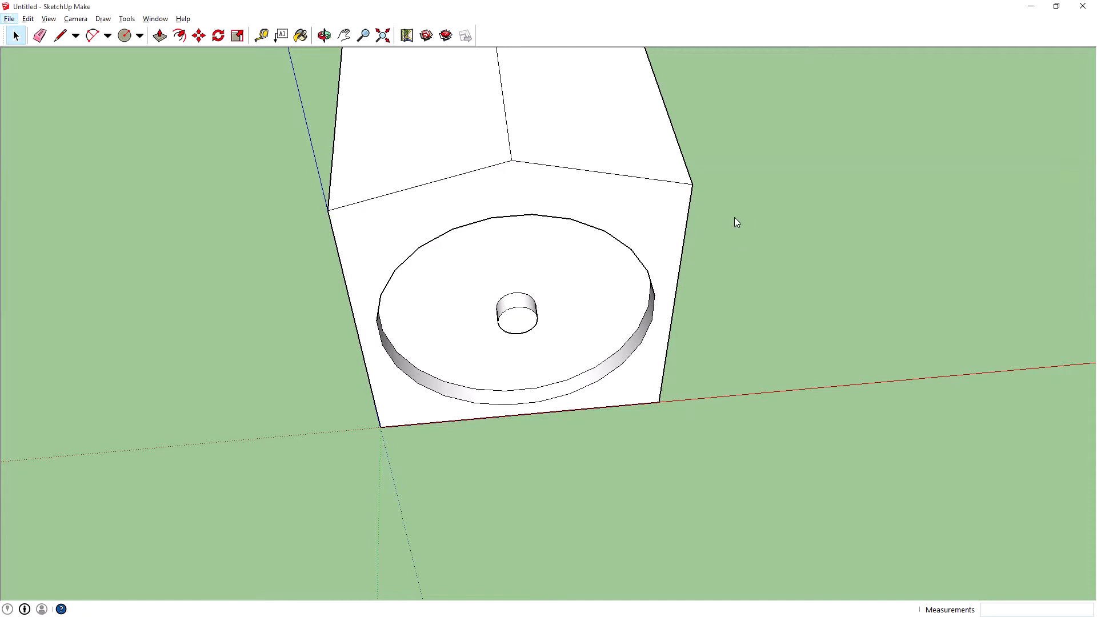
pyautogui.click(345, 35)
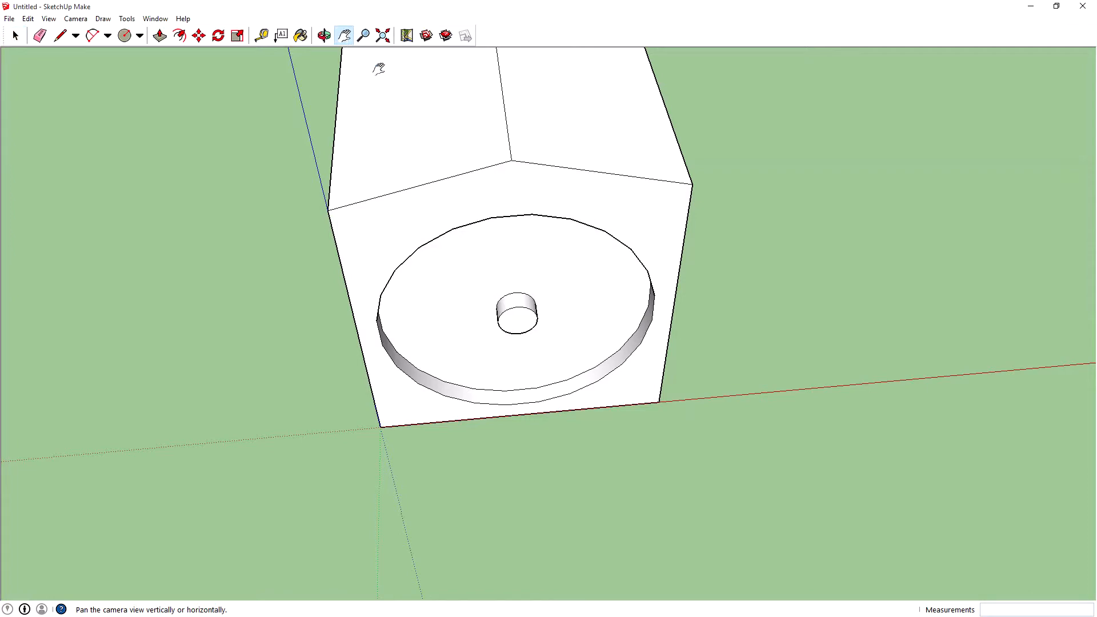
pyautogui.moveTo(605, 137); pyautogui.dragTo(604, 220)
pyautogui.moveTo(603, 221); pyautogui.dragTo(563, 123, button='middle')
pyautogui.scroll(1, 563, 123)
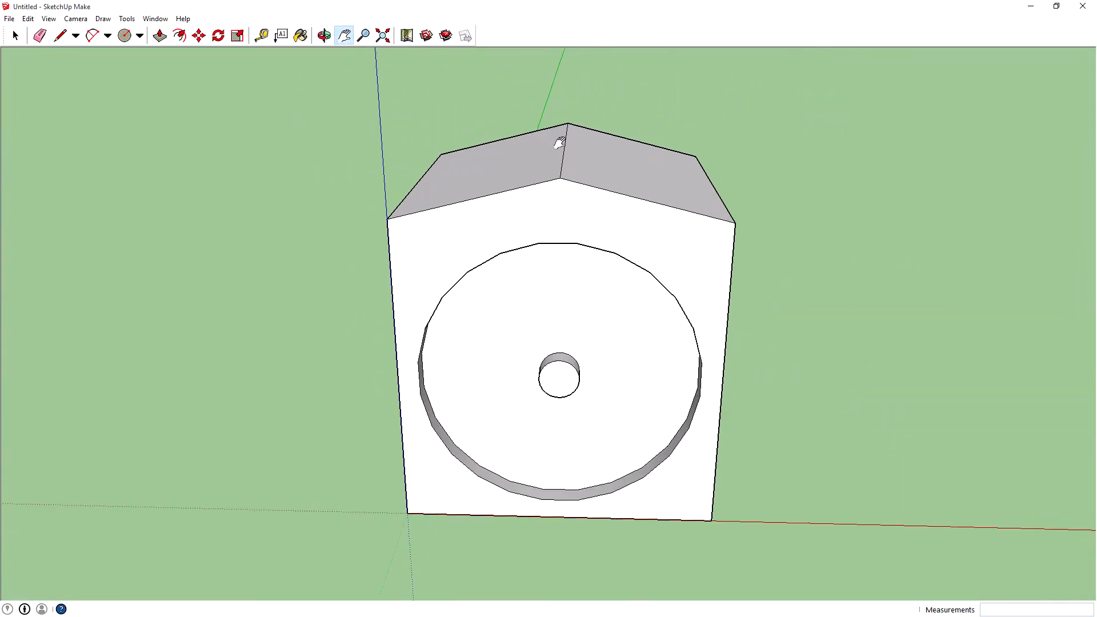
pyautogui.scroll(-1, 580, 350)
pyautogui.scroll(2, 577, 335)
pyautogui.moveTo(578, 335); pyautogui.dragTo(626, 318, button='middle')
pyautogui.scroll(2, 613, 321)
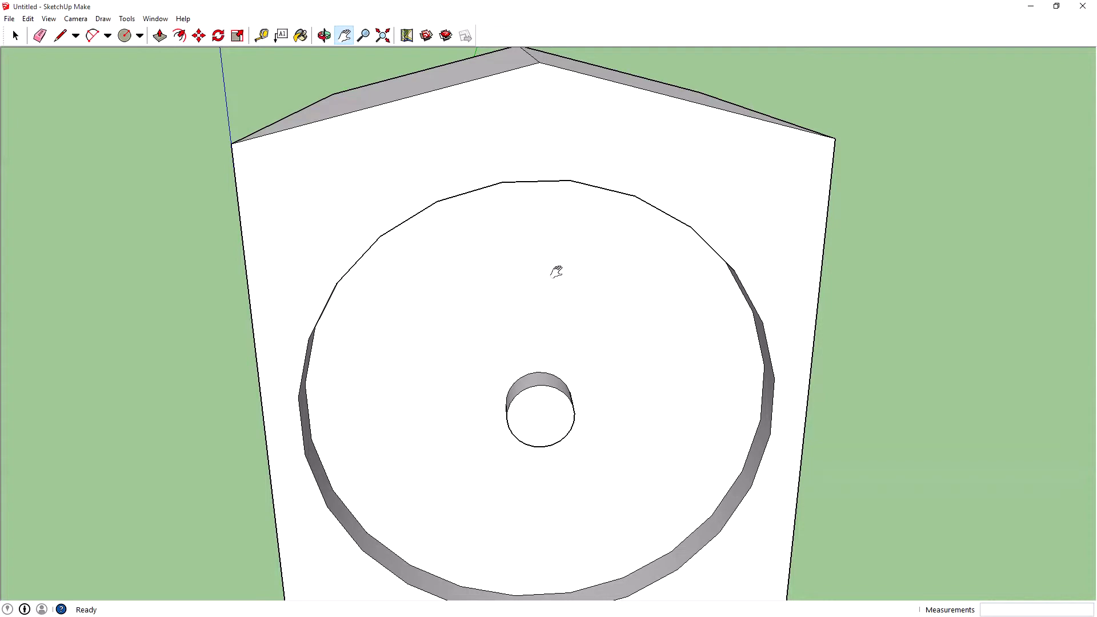
# Orbit and pan around the model to examine its side, sloped top and protruding knob from a corner angle.
pyautogui.press('o')
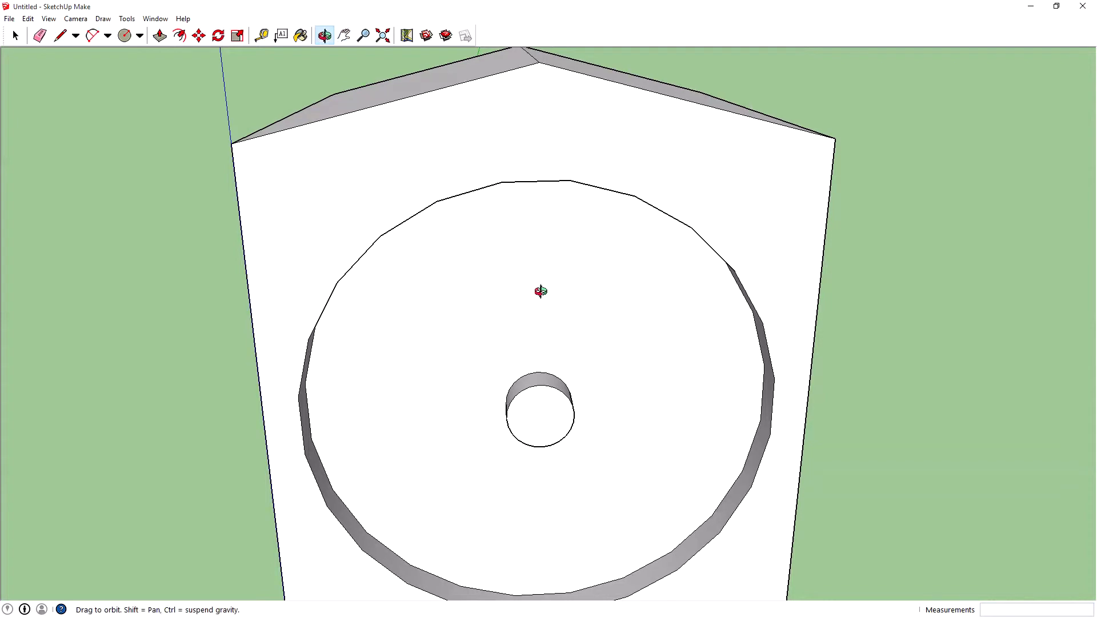
pyautogui.moveTo(537, 288); pyautogui.dragTo(1081, 344)
pyautogui.moveTo(1081, 344); pyautogui.dragTo(1038, 427, button='middle')
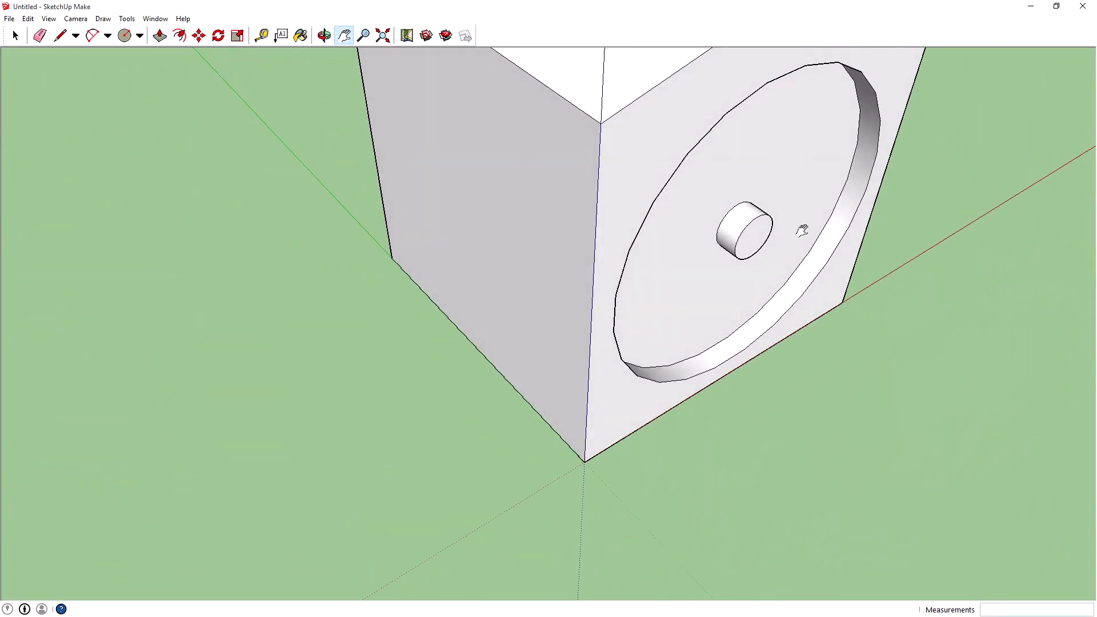
pyautogui.moveTo(723, 151); pyautogui.dragTo(720, 183, button='middle')
pyautogui.moveTo(675, 353); pyautogui.dragTo(661, 221)
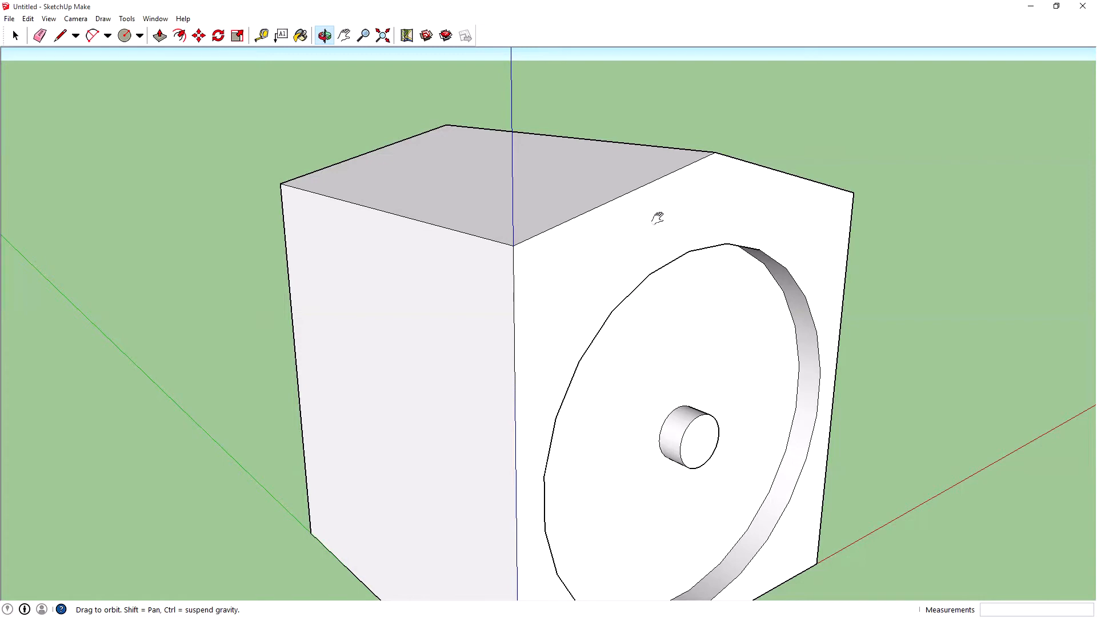
pyautogui.moveTo(657, 218); pyautogui.dragTo(639, 242)
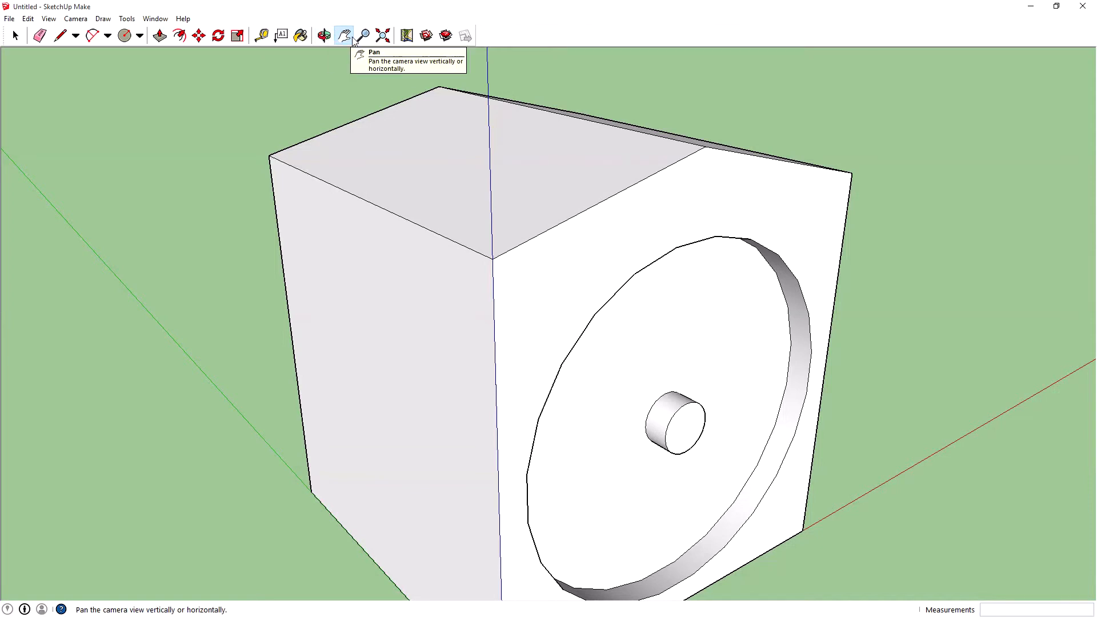
pyautogui.scroll(-5, 708, 214)
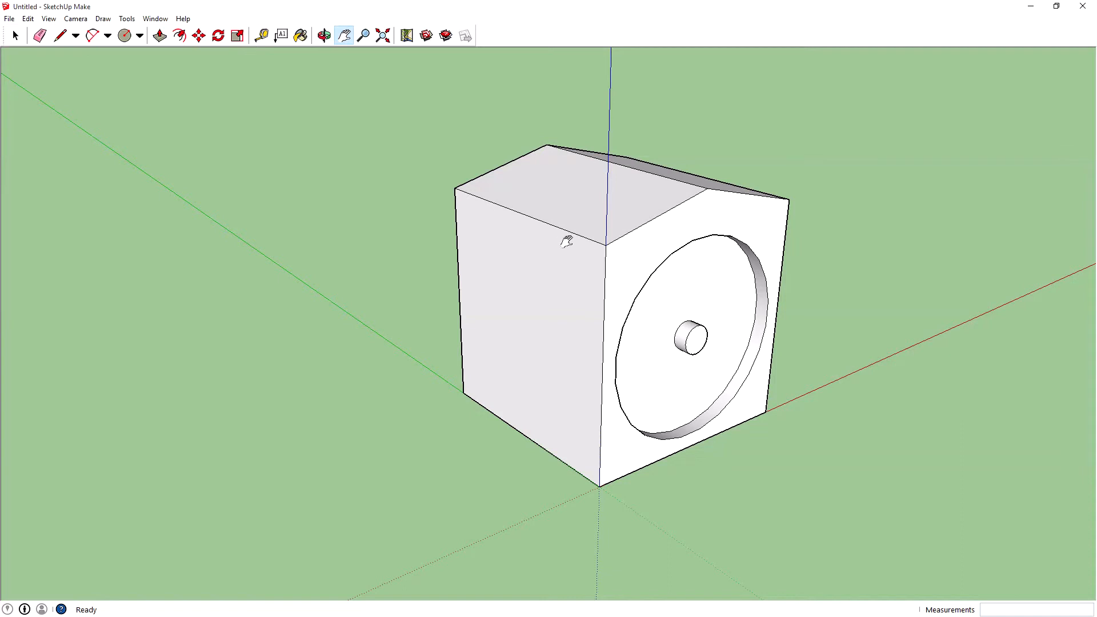
pyautogui.moveTo(749, 213); pyautogui.dragTo(686, 225, button='middle')
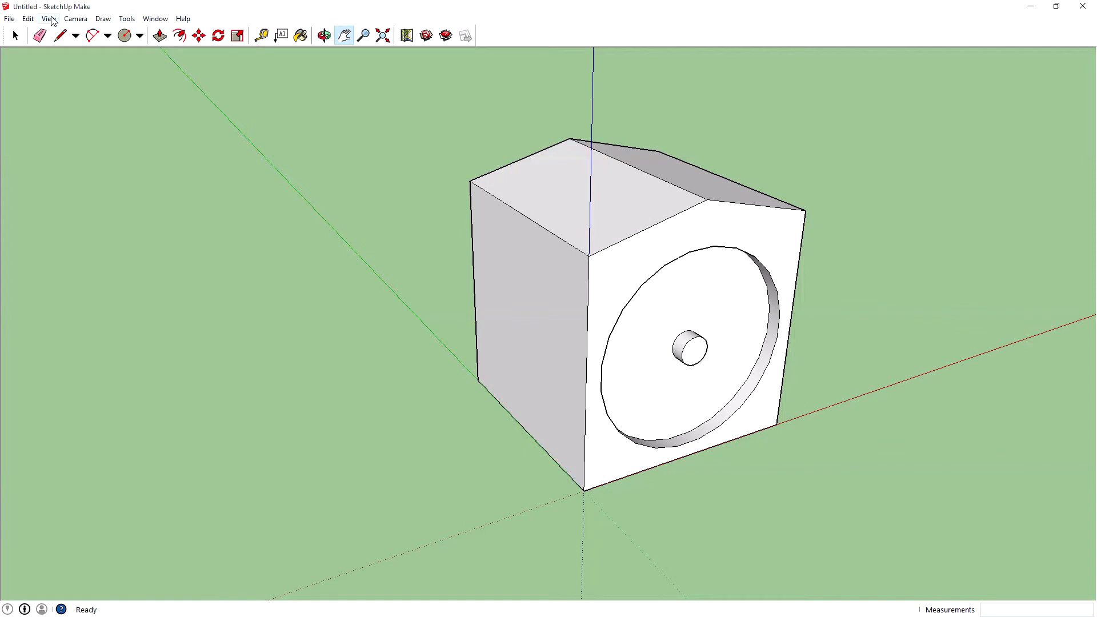
# Show the model in the standard Iso view, followed by the standard Top view.
pyautogui.click(73, 19)
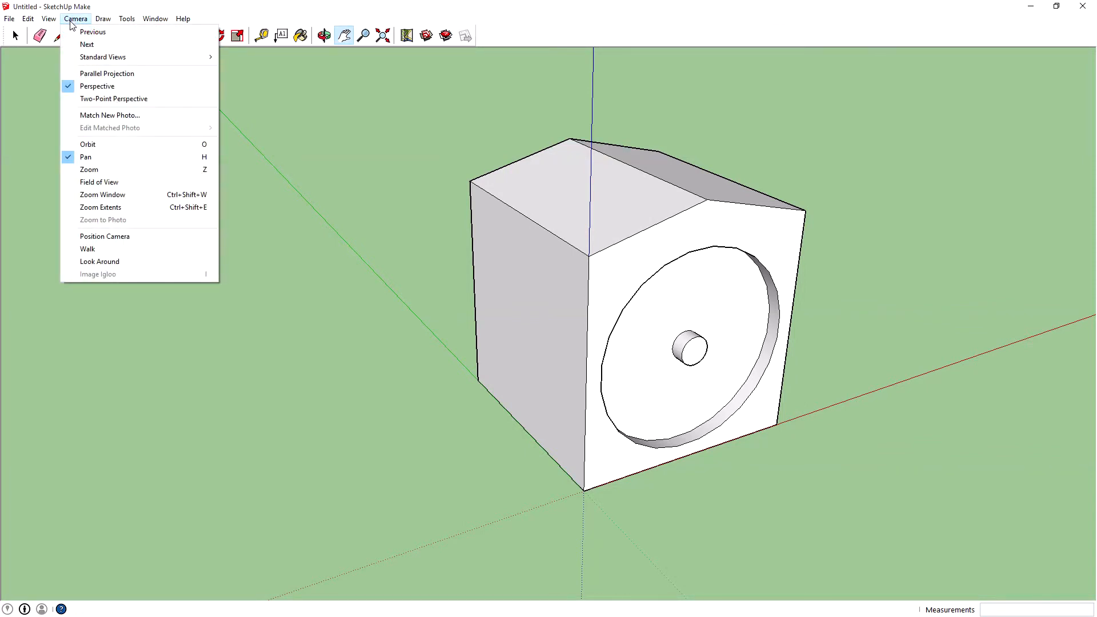
pyautogui.moveTo(127, 62)
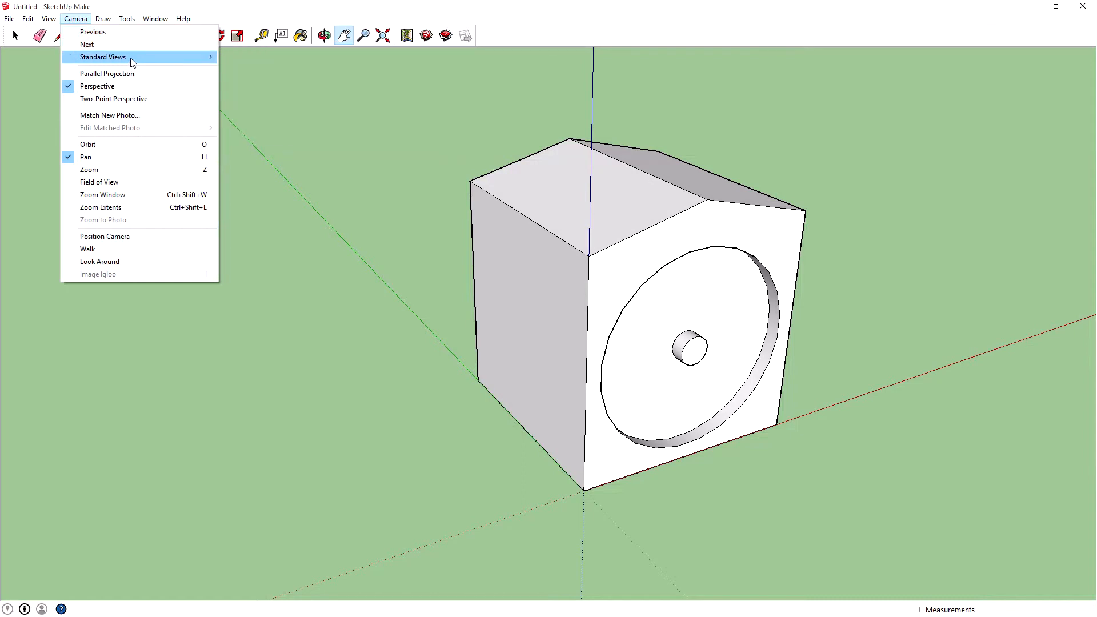
pyautogui.click(252, 132)
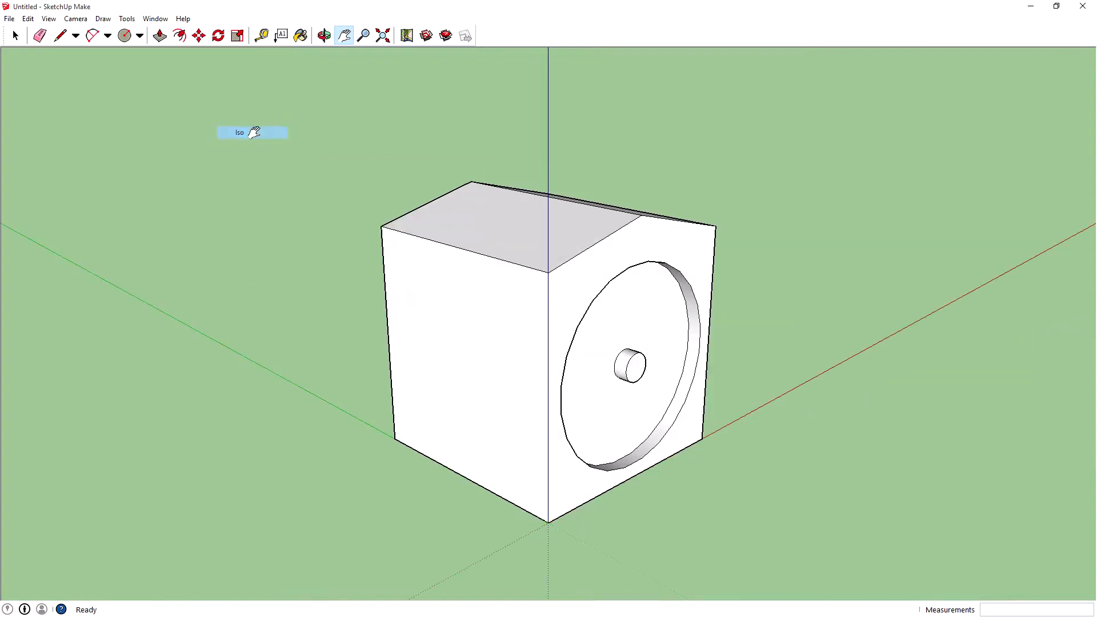
pyautogui.click(78, 19)
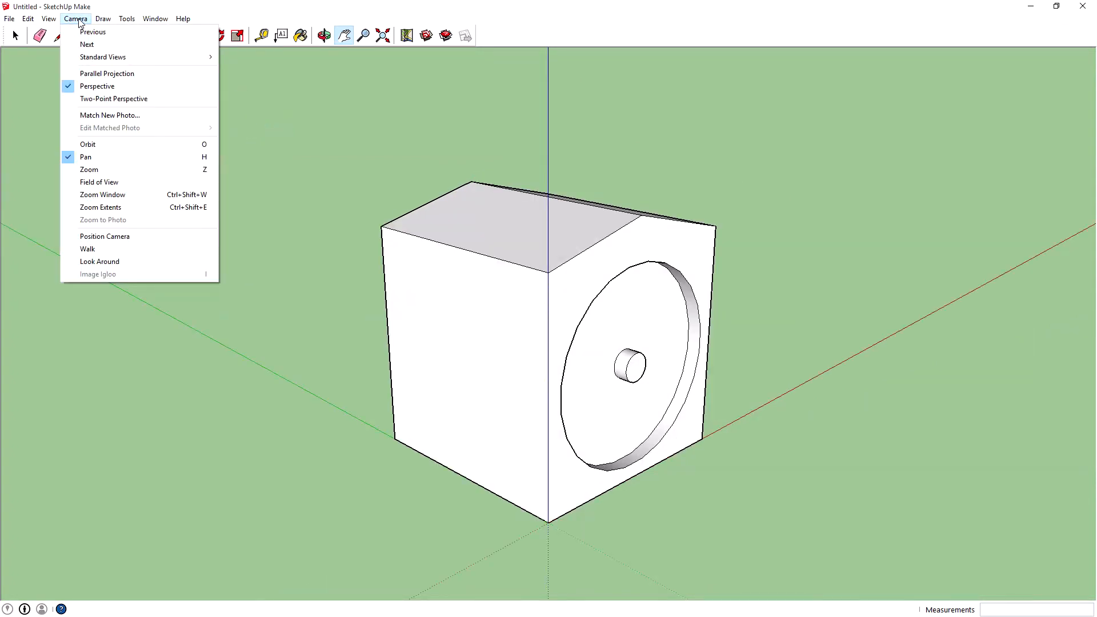
pyautogui.moveTo(134, 56)
pyautogui.click(242, 56)
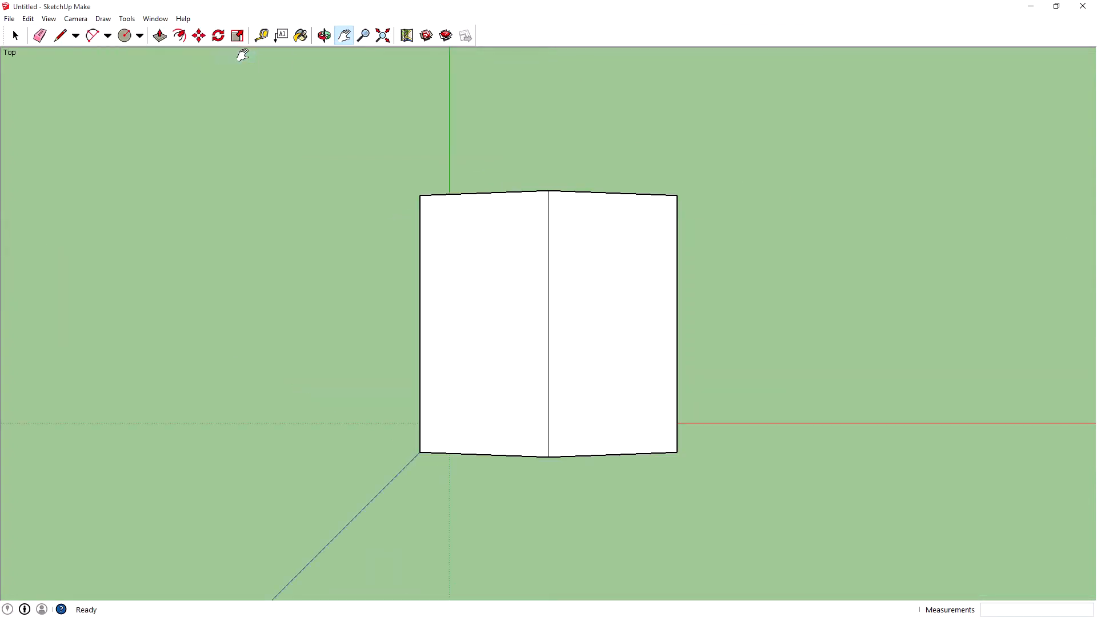
# Show the model in the standard Bottom view, followed by the standard Front view.
pyautogui.click(104, 19)
pyautogui.moveTo(77, 20)
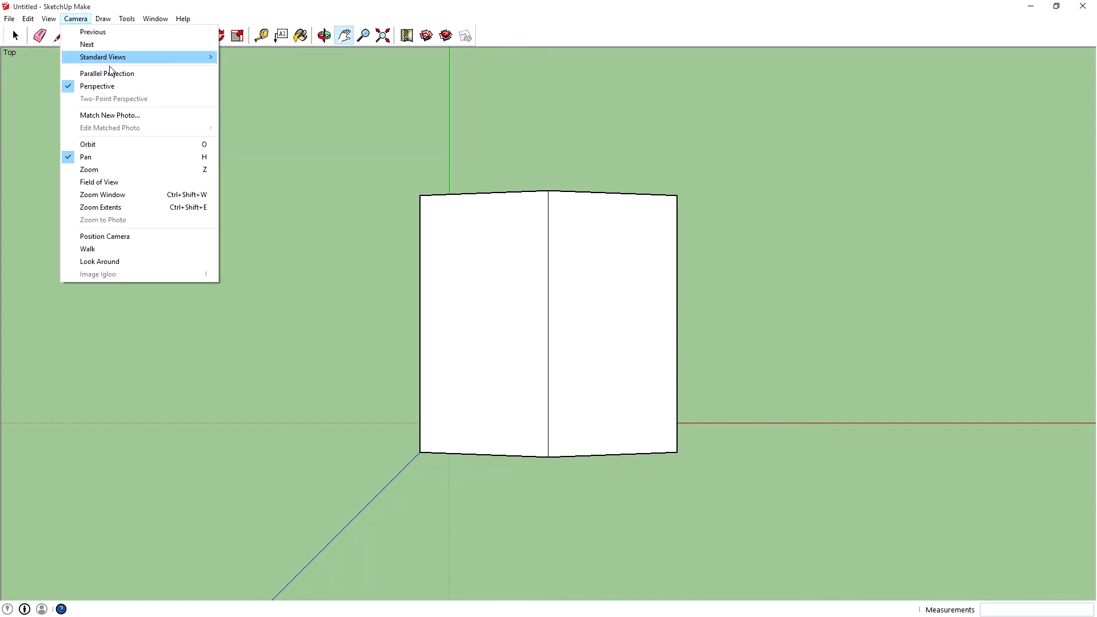
pyautogui.moveTo(126, 57)
pyautogui.click(264, 69)
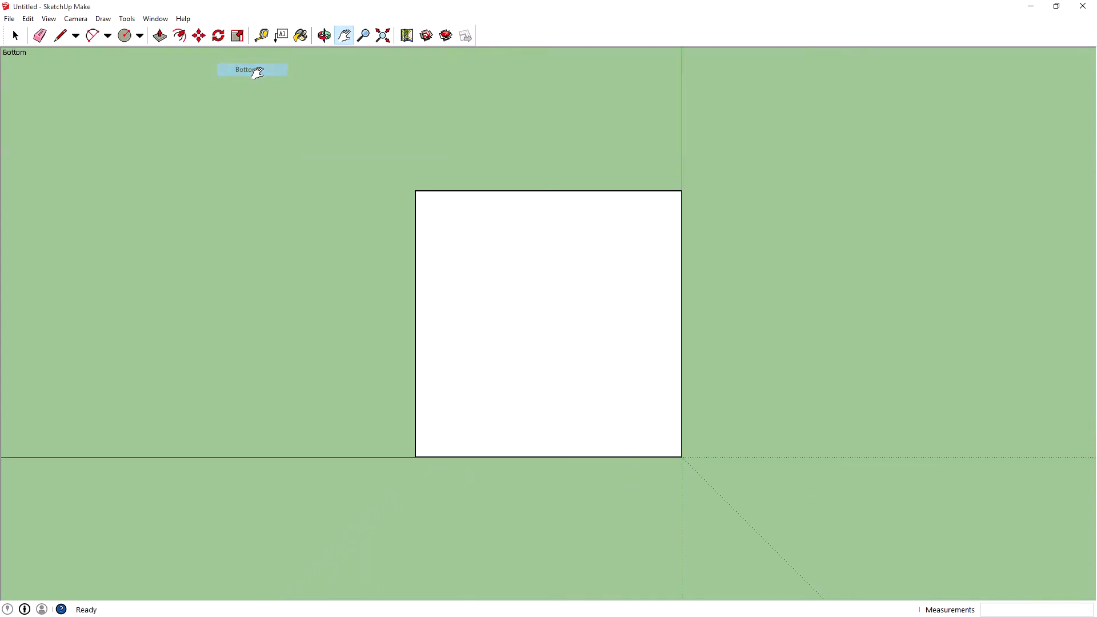
pyautogui.click(112, 19)
pyautogui.moveTo(76, 19)
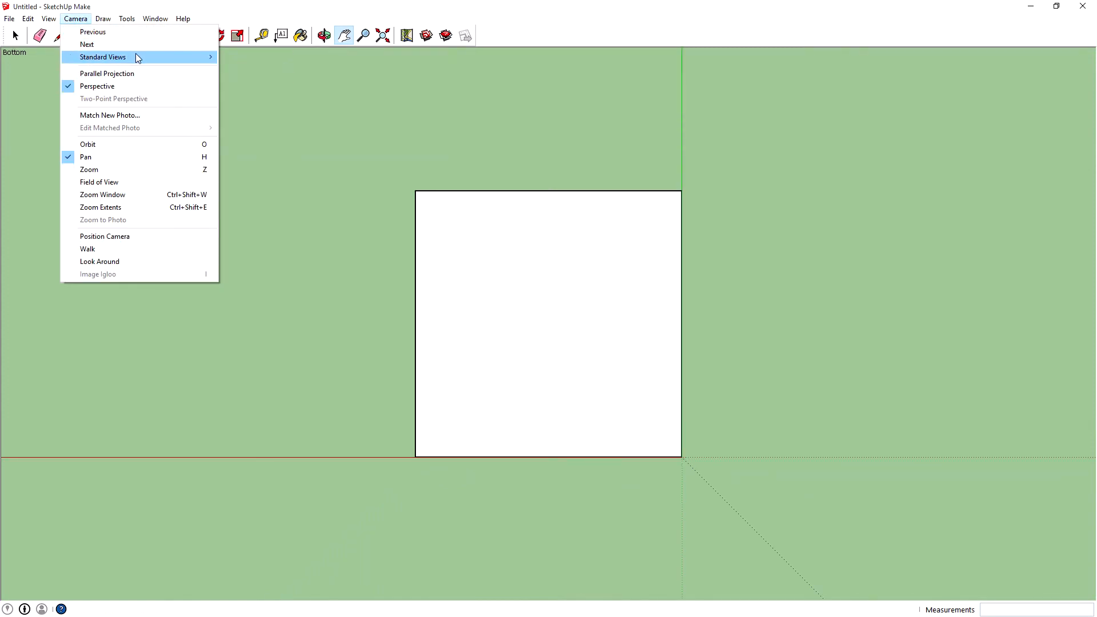
pyautogui.moveTo(136, 57)
pyautogui.click(246, 82)
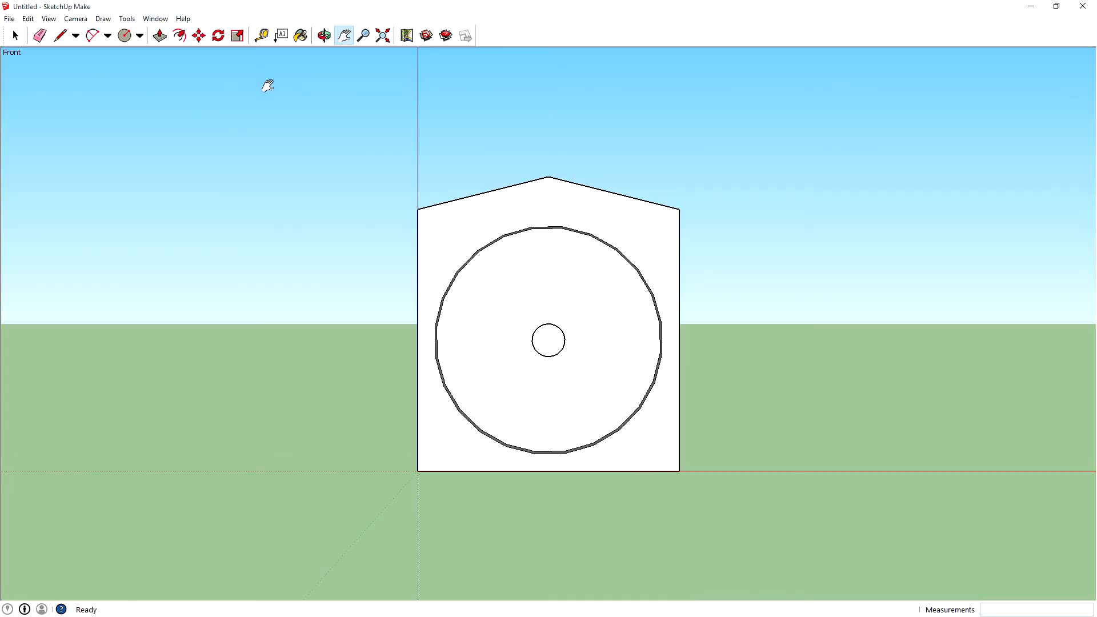